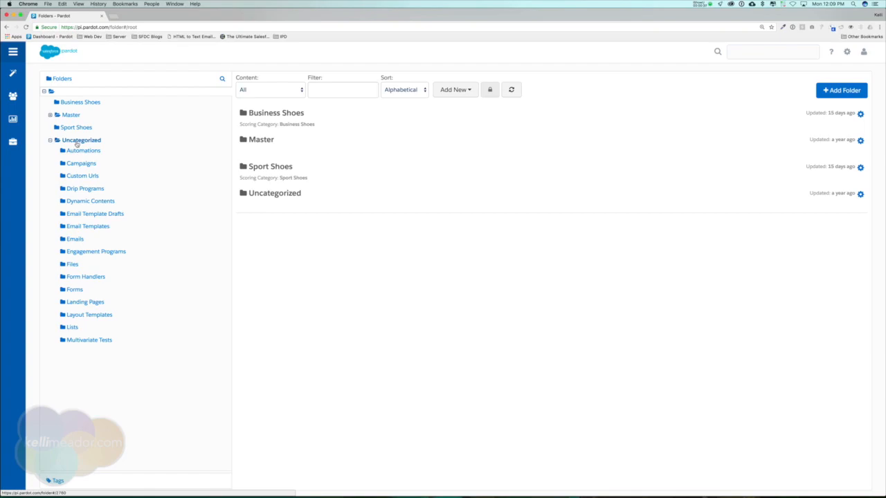
Expand Master, Global, Division 1 and 2016 in the folder tree to show team and quarter folders
{"action": "left_click", "coordinate": [49, 115]}
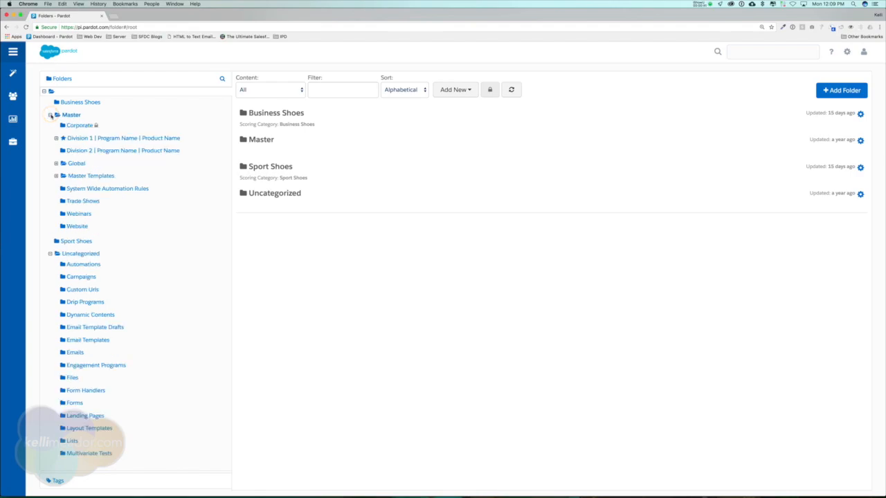
{"action": "left_click", "coordinate": [51, 114]}
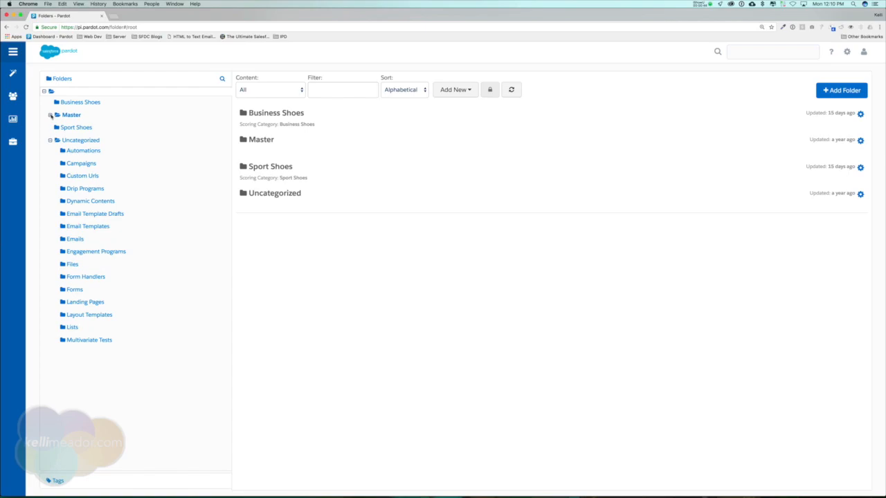
{"action": "left_click", "coordinate": [50, 115]}
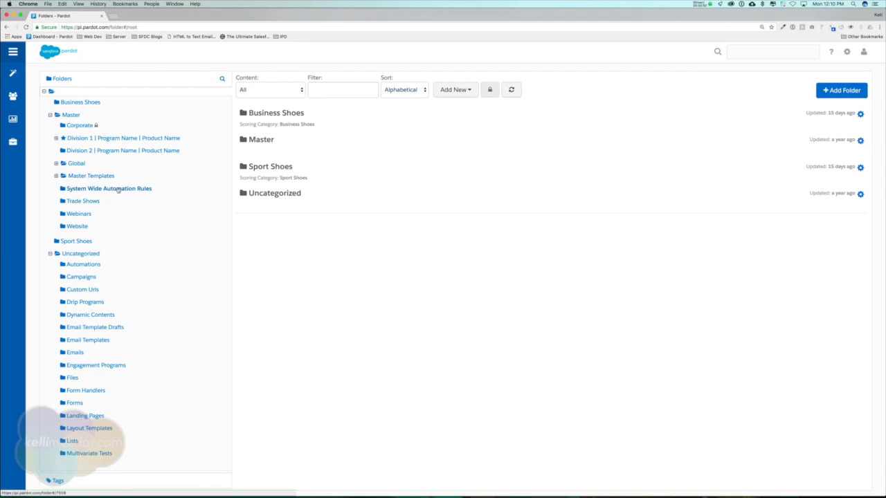
{"action": "left_click", "coordinate": [56, 164]}
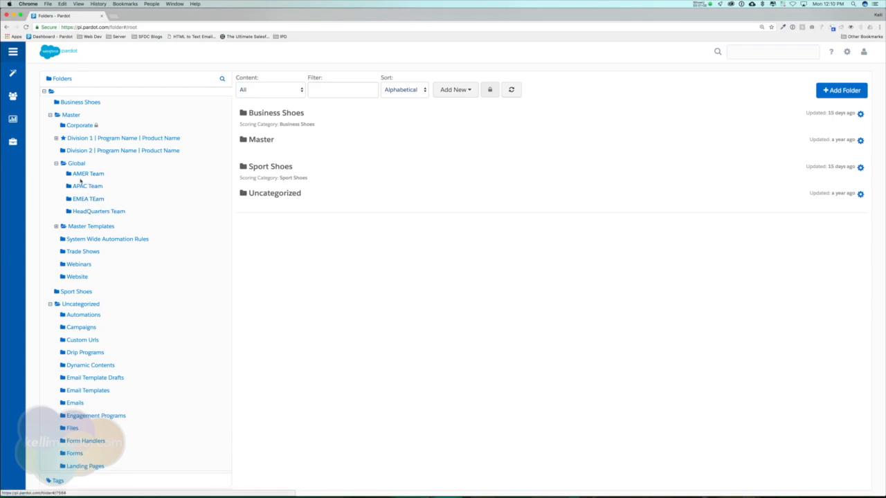
{"action": "left_click", "coordinate": [56, 138]}
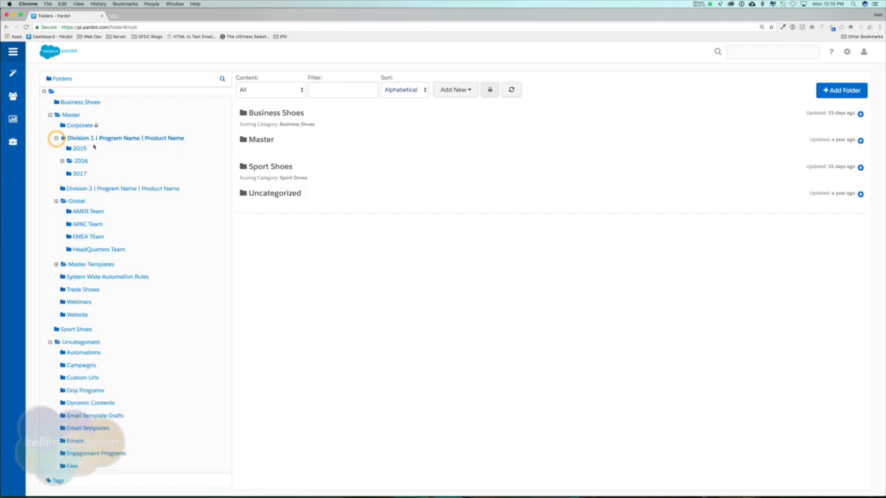
{"action": "left_click", "coordinate": [61, 161]}
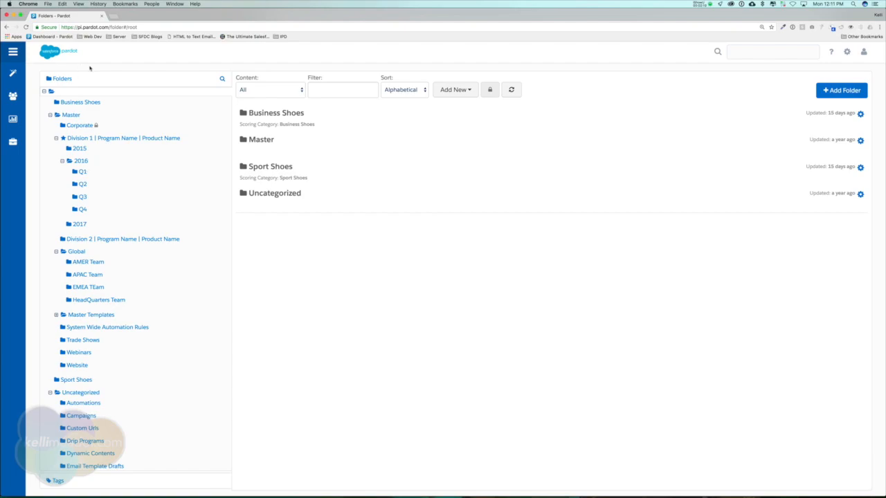
Go to Marketing > Content > Files to list the 8 uploaded files
{"action": "mouse_move", "coordinate": [21, 70]}
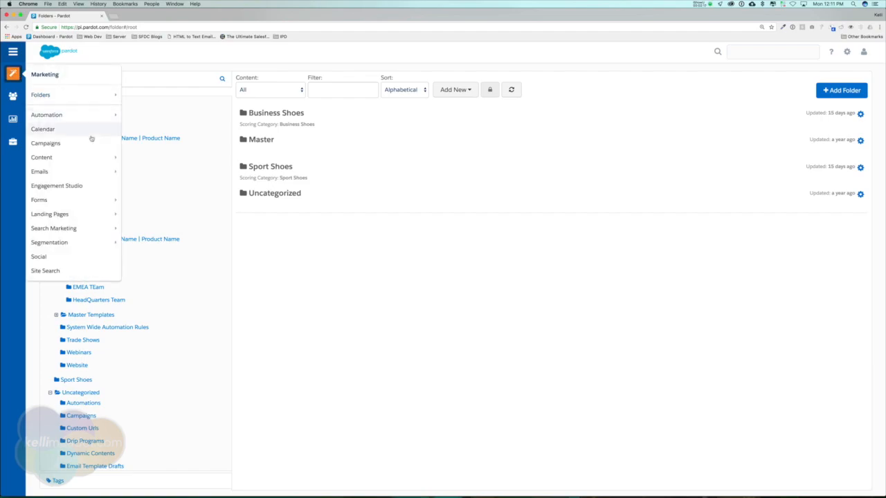
{"action": "mouse_move", "coordinate": [95, 157]}
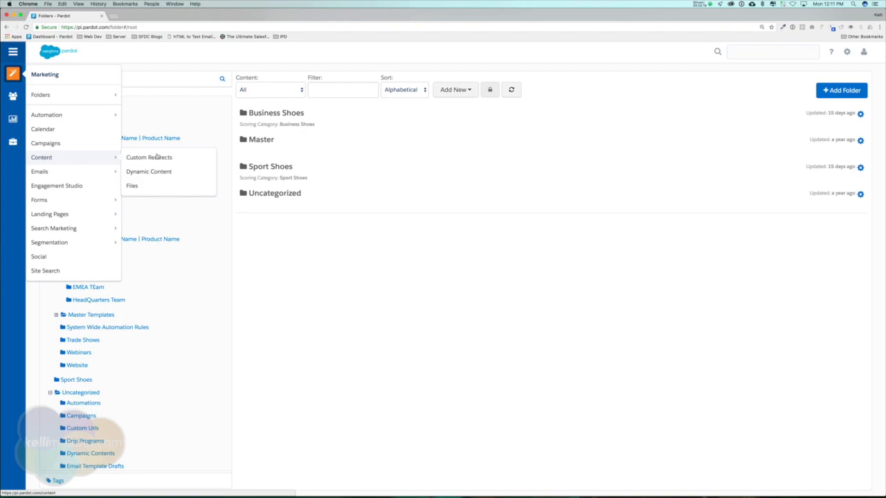
{"action": "left_click", "coordinate": [132, 185]}
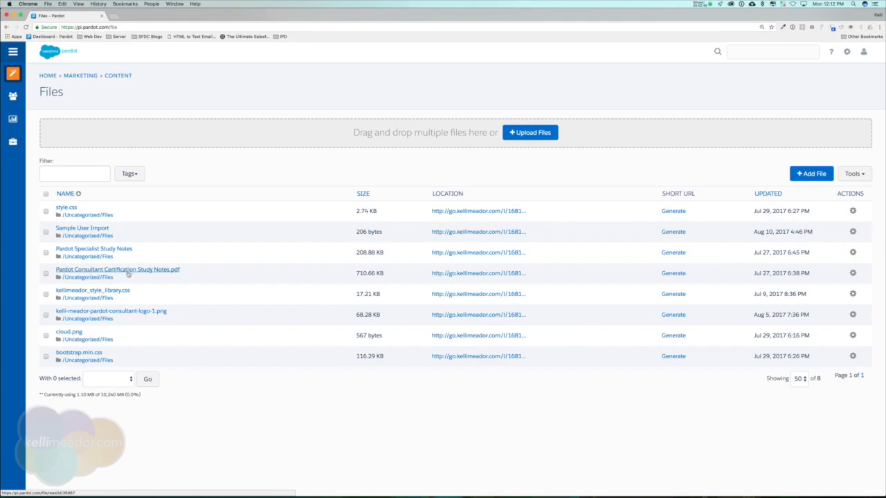
{"action": "left_click", "coordinate": [532, 133]}
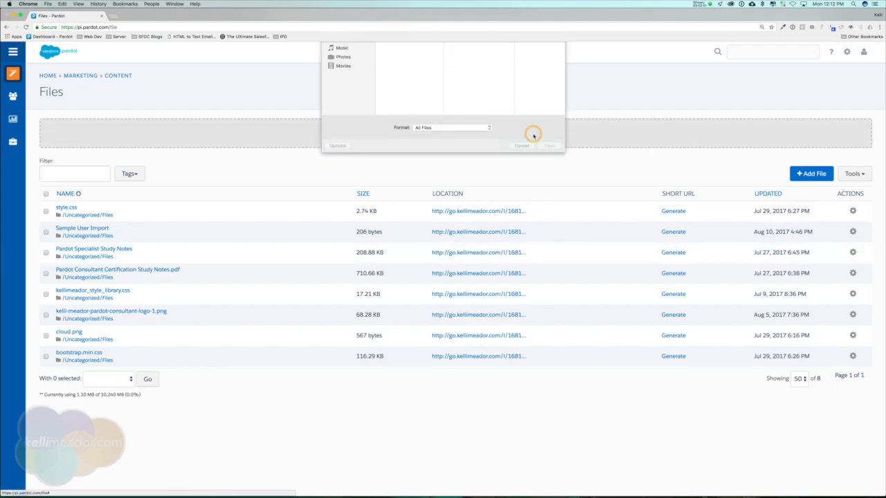
{"action": "left_click", "coordinate": [524, 165]}
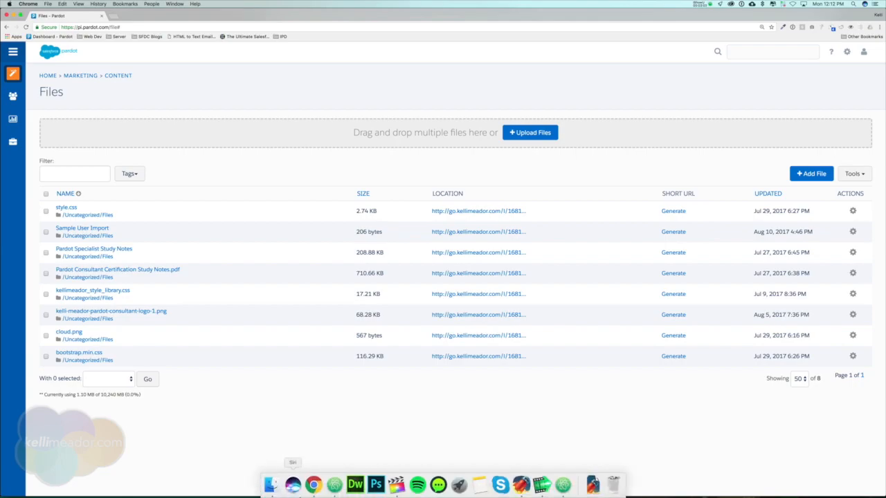
{"action": "left_click", "coordinate": [274, 486]}
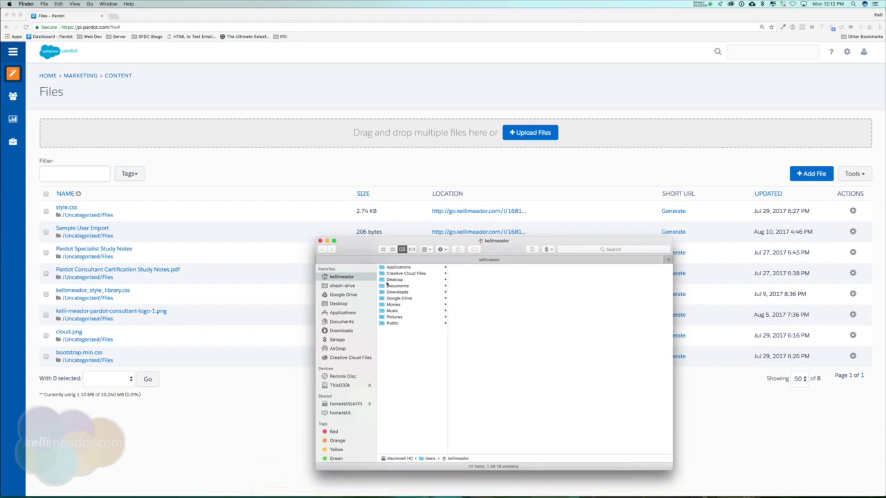
{"action": "left_click_drag", "start_coordinate": [415, 291], "coordinate": [3, 432]}
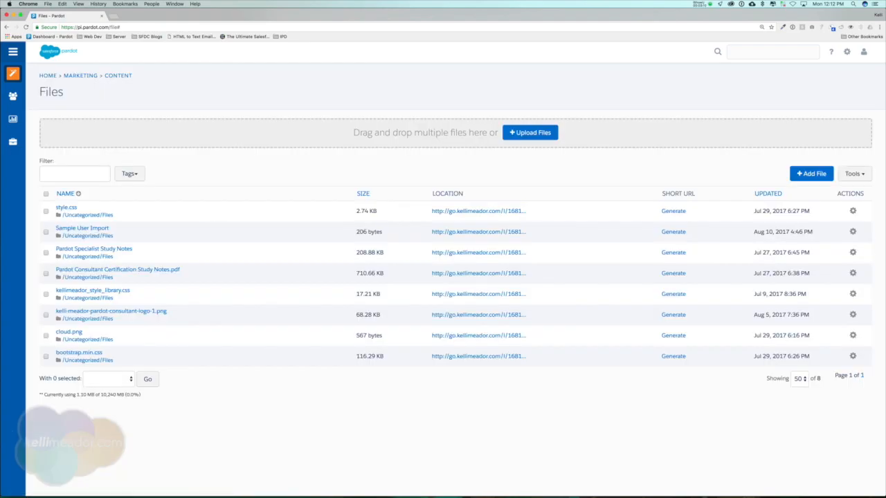
{"action": "key", "text": "super+Tab"}
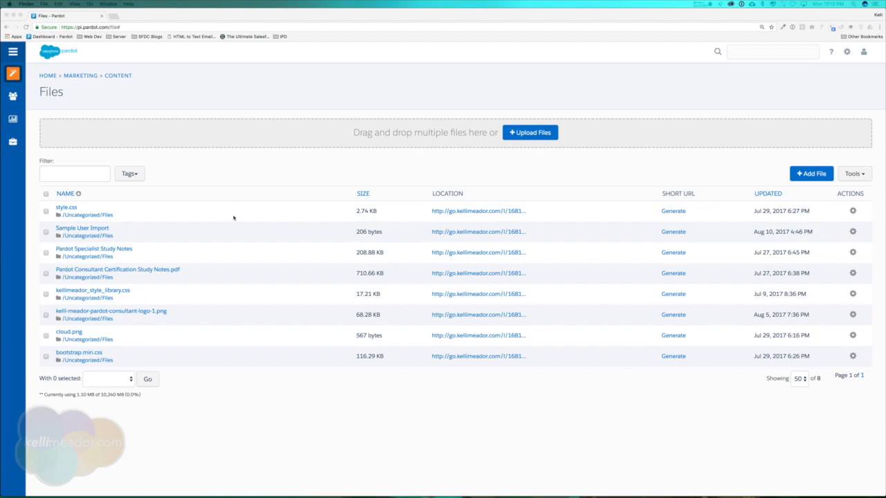
Open the view report for Pardot Consultant Certification Study Notes.pdf, showing 0 total and unique views
{"action": "left_click", "coordinate": [176, 270]}
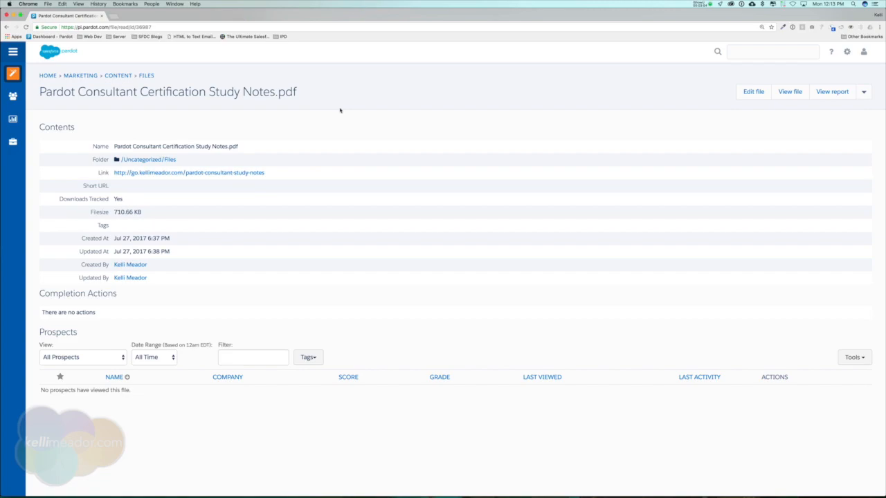
{"action": "left_click", "coordinate": [834, 95]}
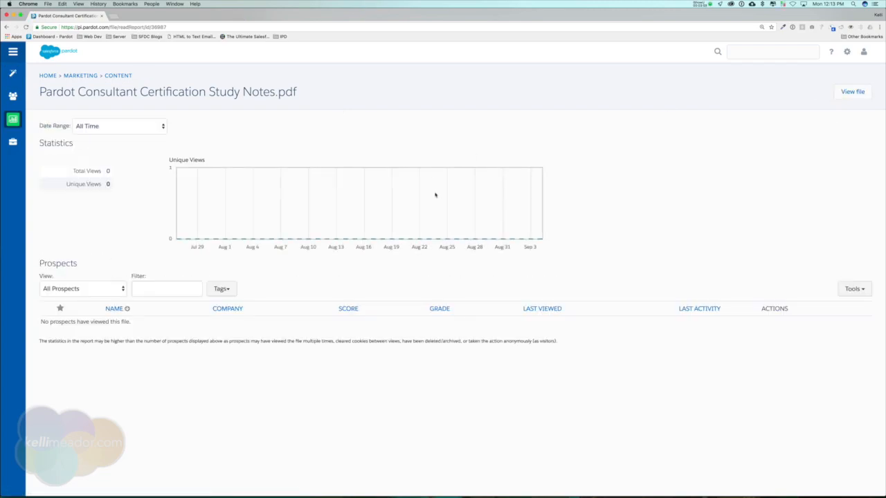
{"action": "left_click_drag", "start_coordinate": [74, 171], "coordinate": [120, 177]}
{"action": "left_click", "coordinate": [100, 186]}
Open the study notes PDF from Files and download it through its tracked link URL
{"action": "mouse_move", "coordinate": [8, 75]}
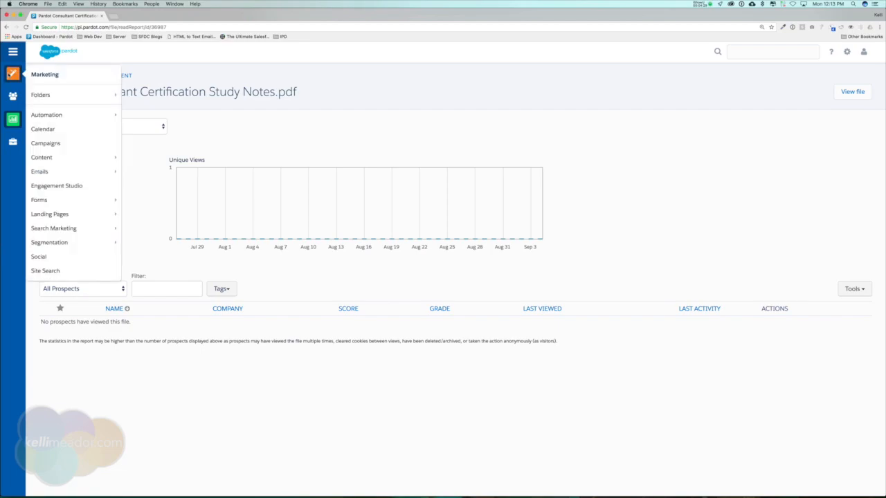
{"action": "mouse_move", "coordinate": [92, 162]}
{"action": "left_click", "coordinate": [139, 188]}
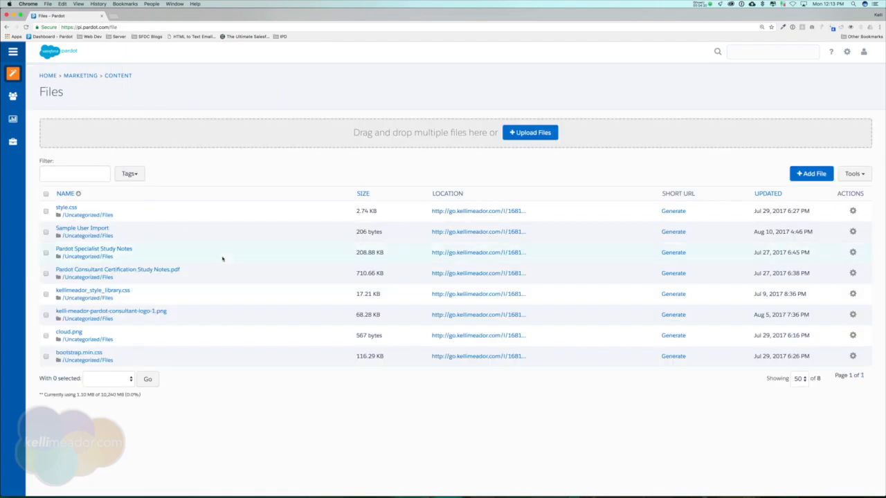
{"action": "left_click", "coordinate": [129, 271]}
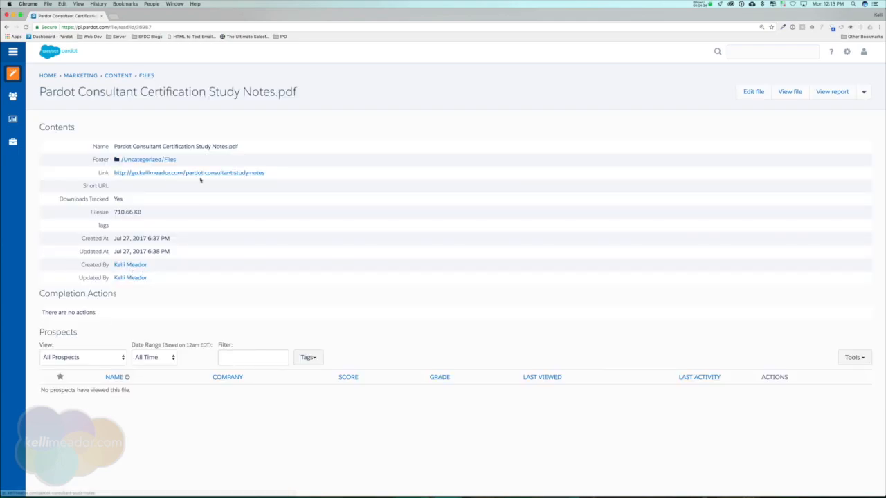
{"action": "left_click_drag", "start_coordinate": [266, 174], "coordinate": [115, 174]}
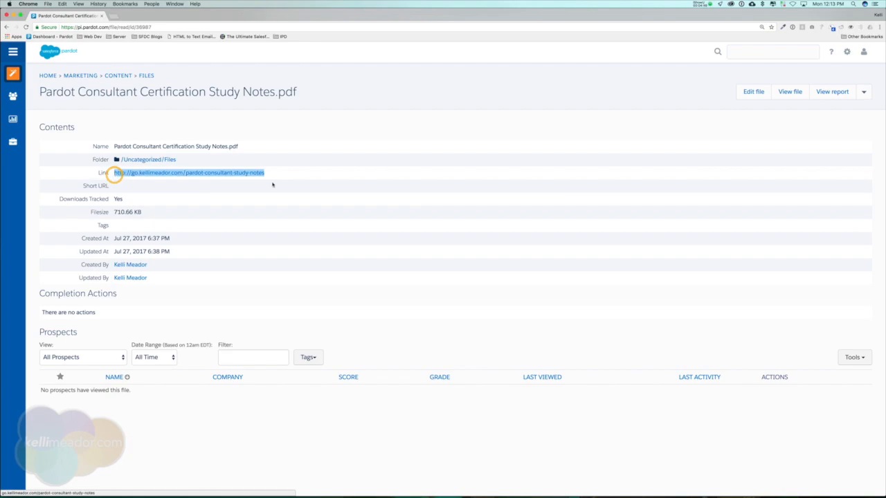
{"action": "left_click", "coordinate": [236, 174]}
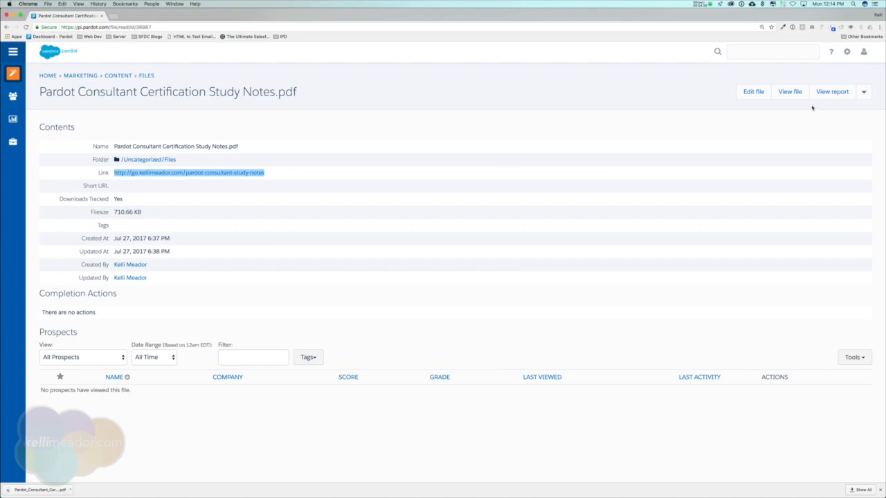
Check the PDF's view report, now showing 1 total and 1 unique view
{"action": "left_click", "coordinate": [838, 94]}
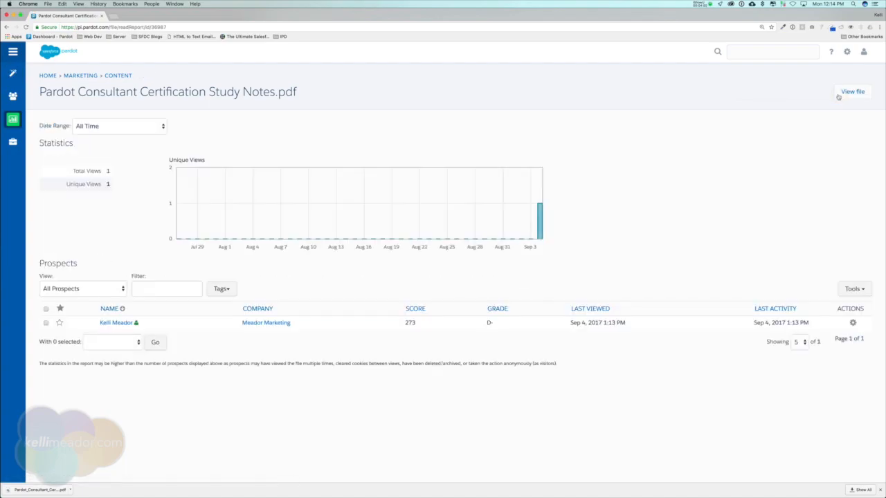
{"action": "left_click", "coordinate": [109, 184]}
{"action": "double_click", "coordinate": [109, 184]}
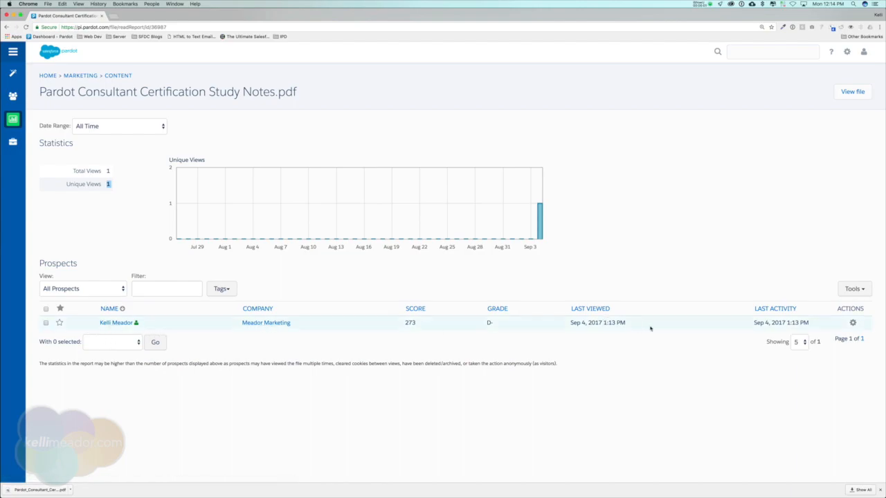
Open Marketing > Content > Custom Redirects to list the Prospect Journey Map redirect
{"action": "mouse_move", "coordinate": [13, 73]}
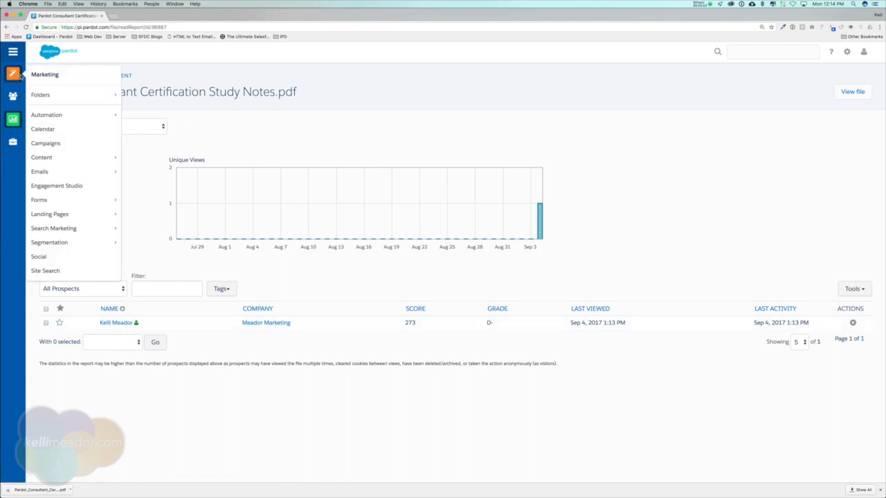
{"action": "mouse_move", "coordinate": [72, 160]}
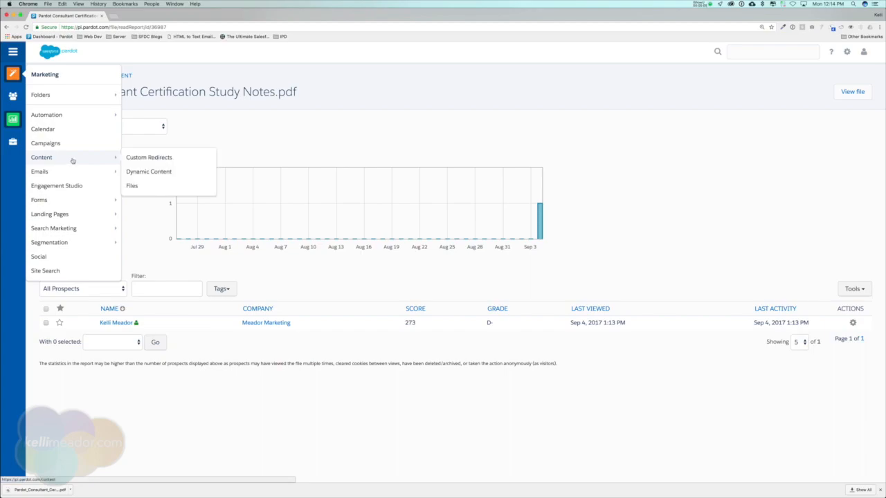
{"action": "left_click", "coordinate": [149, 157]}
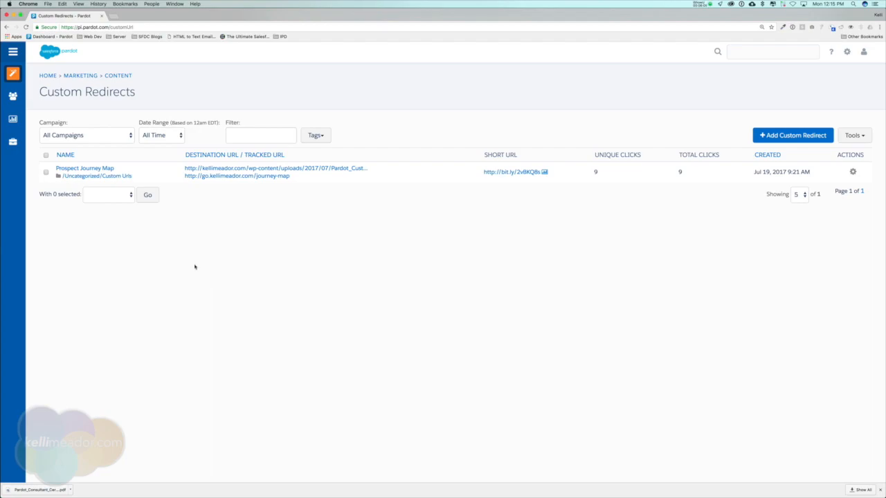
Review Prospect Journey Map's unique and total clicks (9), then open it for editing
{"action": "left_click", "coordinate": [95, 170]}
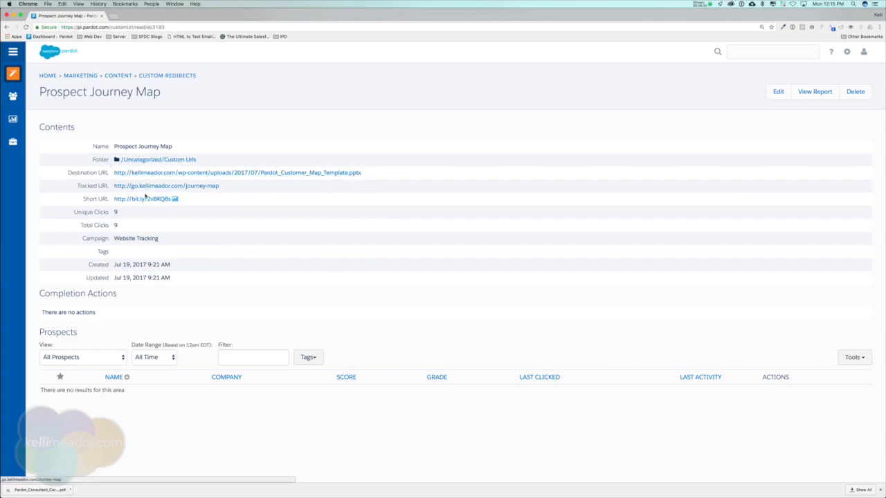
{"action": "left_click", "coordinate": [114, 212]}
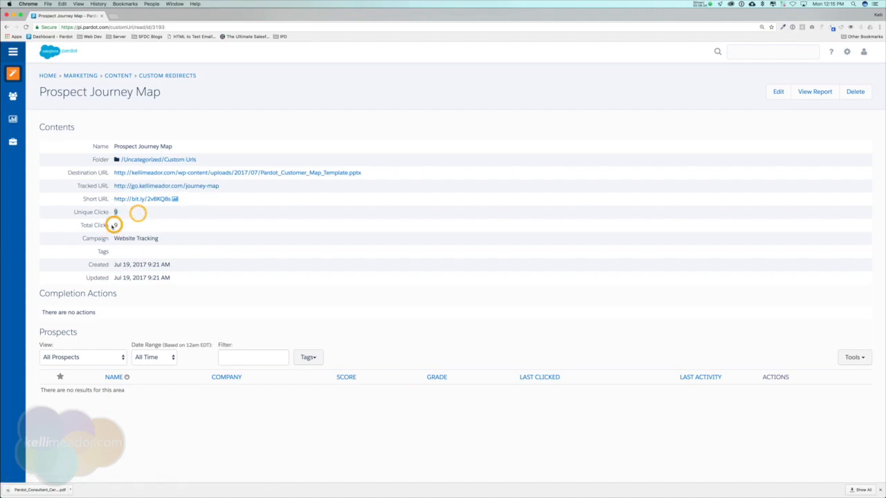
{"action": "double_click", "coordinate": [115, 225]}
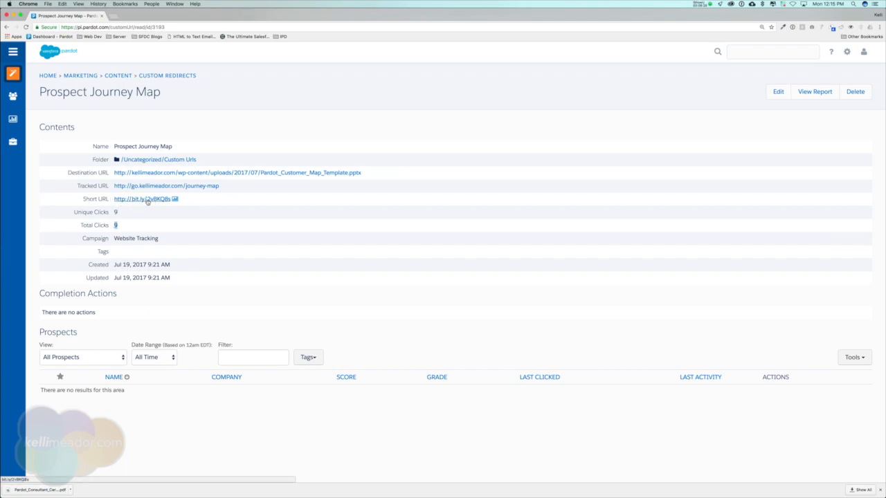
{"action": "left_click", "coordinate": [778, 93]}
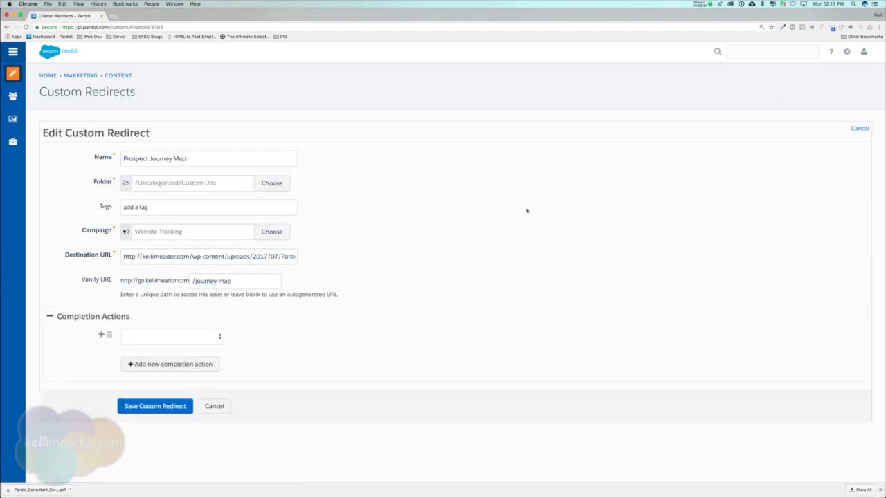
Add an Adjust score completion action of +3 to the redirect
{"action": "left_click_drag", "start_coordinate": [122, 257], "coordinate": [319, 258]}
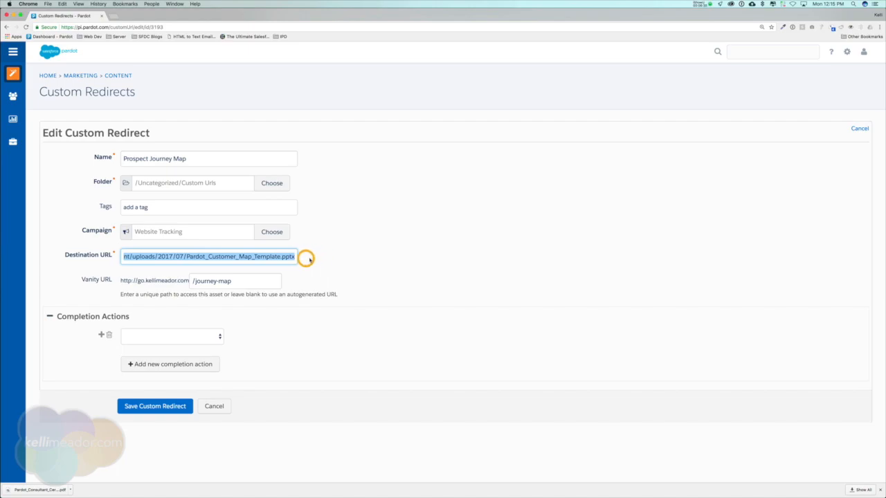
{"action": "left_click_drag", "start_coordinate": [284, 257], "coordinate": [306, 260]}
{"action": "left_click", "coordinate": [214, 337]}
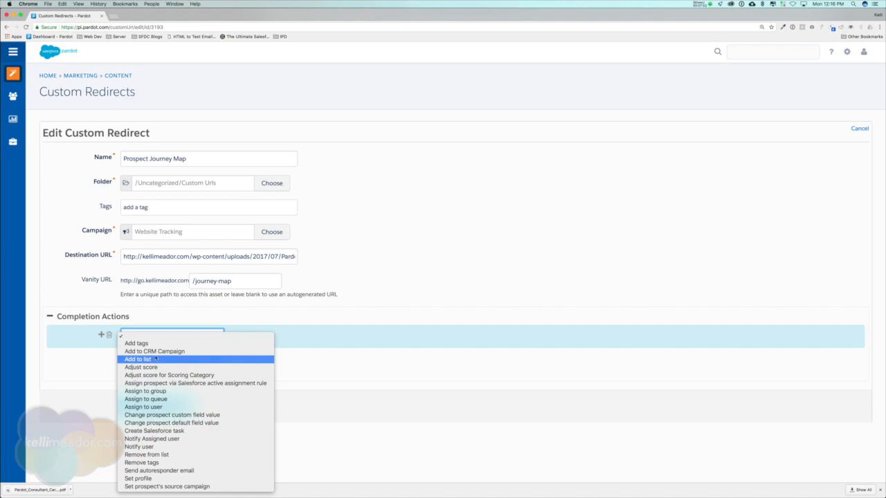
{"action": "left_click", "coordinate": [141, 367]}
{"action": "left_click", "coordinate": [270, 339]}
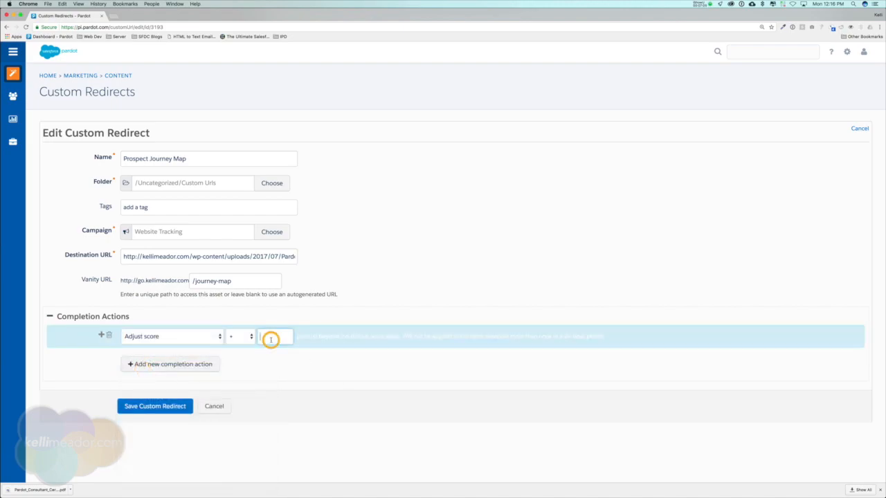
{"action": "type", "text": "3"}
Add a second completion action row, then cancel the edit and discard the changes
{"action": "left_click", "coordinate": [193, 364]}
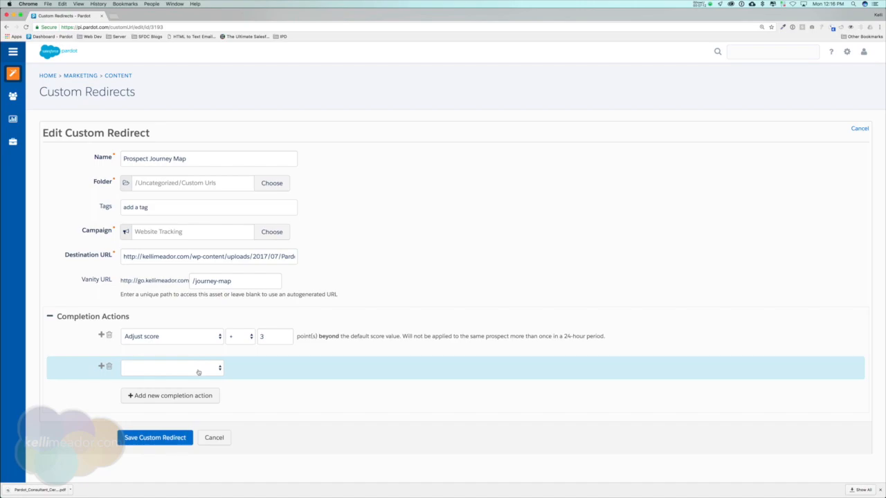
{"action": "left_click", "coordinate": [198, 370]}
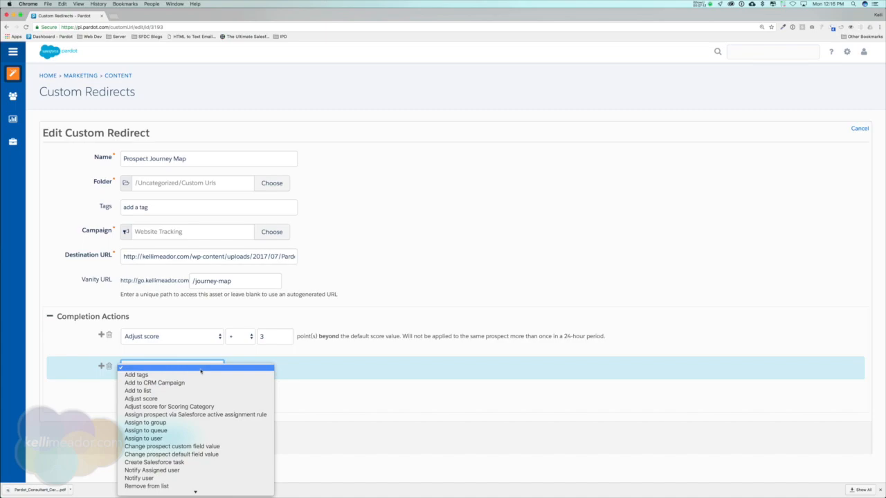
{"action": "scroll", "coordinate": [201, 371], "scroll_direction": "down", "scroll_amount": 2}
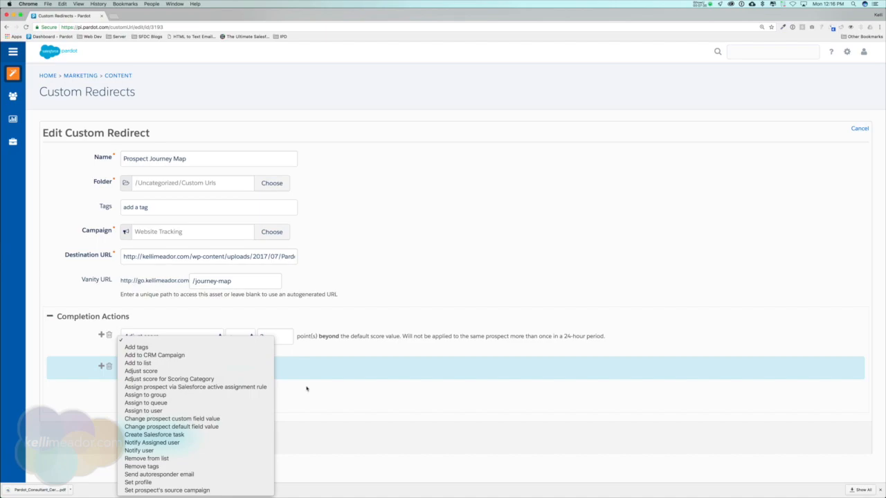
{"action": "left_click", "coordinate": [682, 134]}
{"action": "left_click", "coordinate": [858, 128]}
{"action": "left_click", "coordinate": [510, 75]}
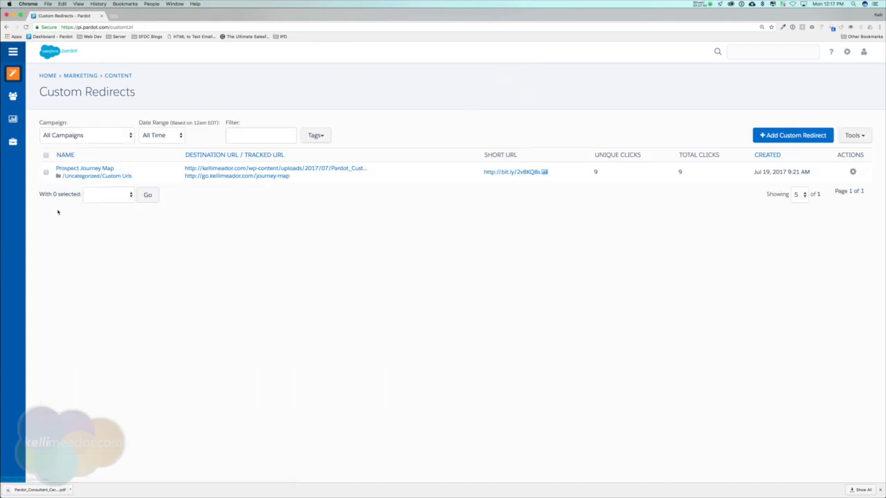
{"action": "left_click", "coordinate": [66, 168]}
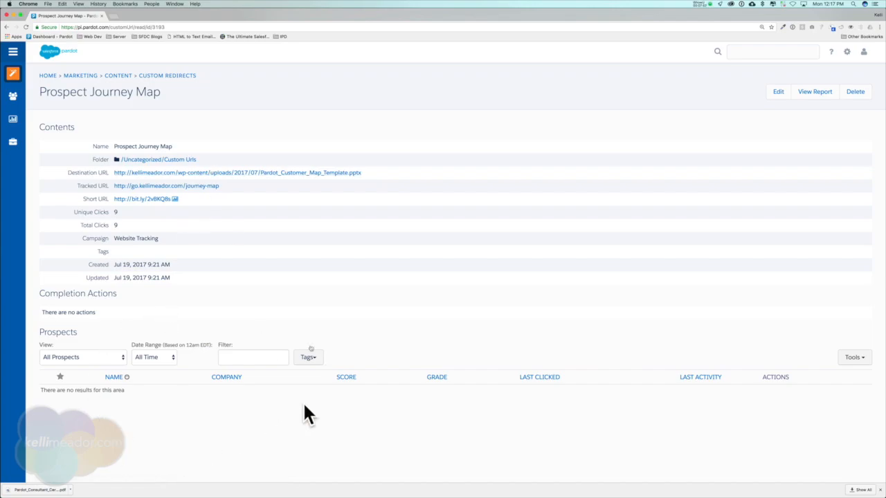
{"action": "left_click", "coordinate": [187, 77]}
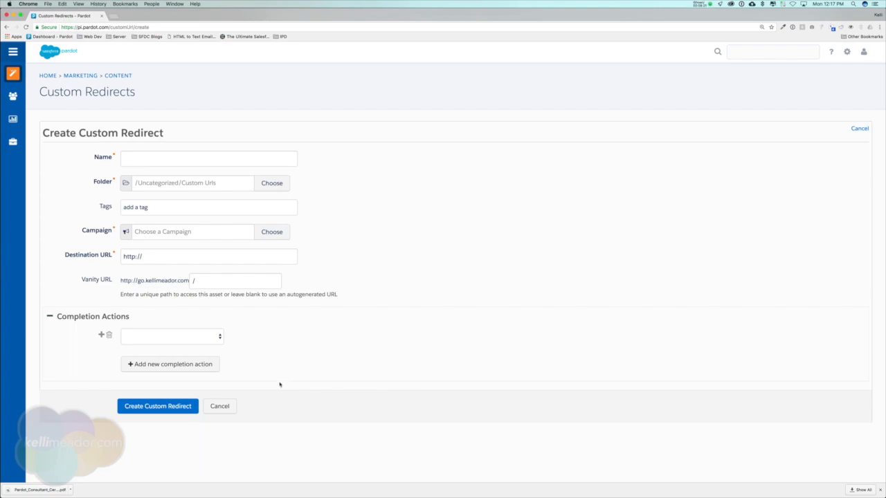
{"action": "left_click", "coordinate": [219, 406]}
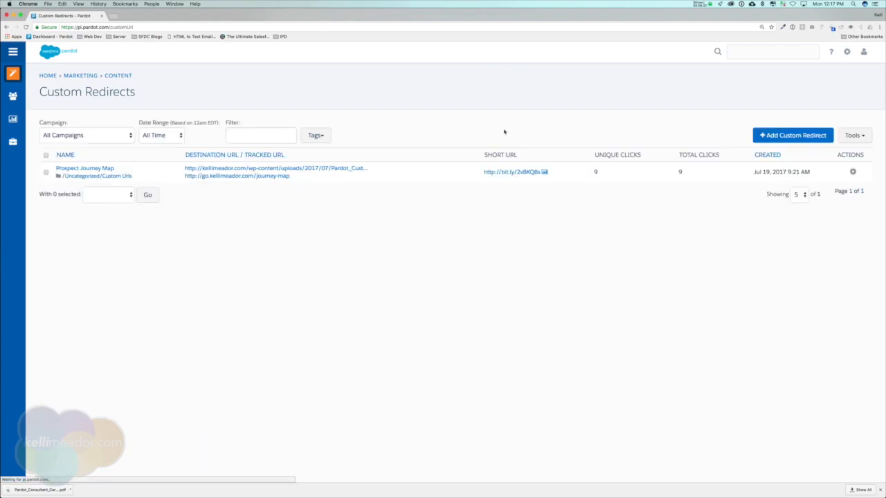
{"action": "left_click", "coordinate": [366, 113]}
{"action": "mouse_move", "coordinate": [23, 76]}
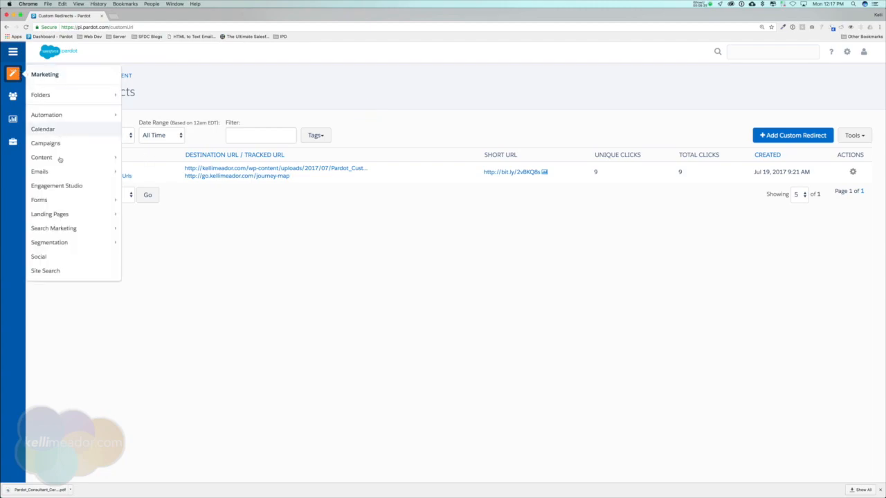
Go to Dynamic Content and start a new item, ready to enter its name
{"action": "mouse_move", "coordinate": [73, 159]}
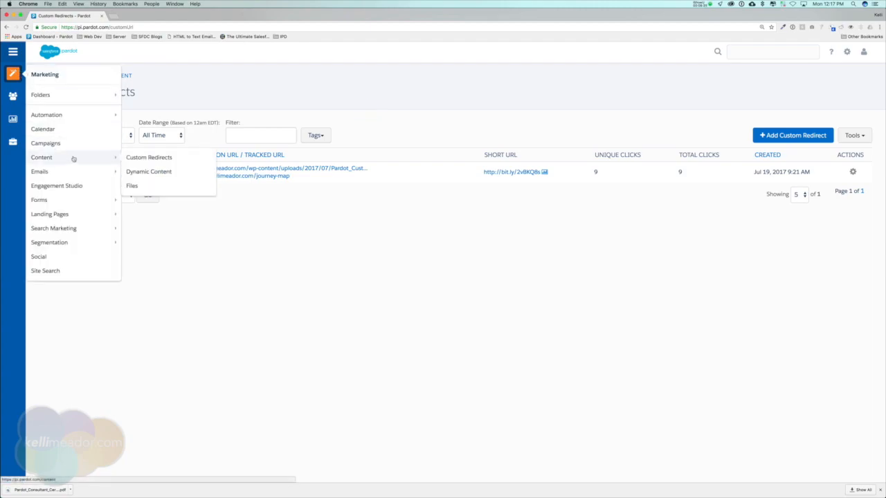
{"action": "left_click", "coordinate": [167, 173]}
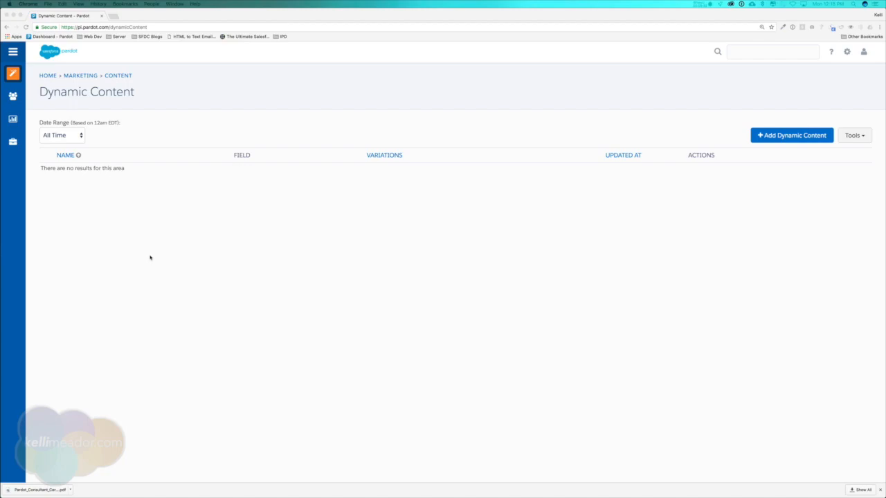
{"action": "left_click", "coordinate": [549, 214]}
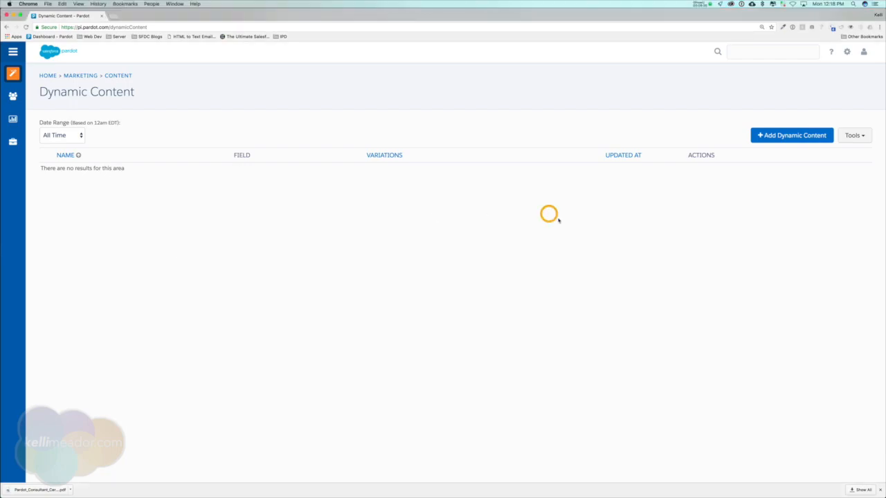
{"action": "left_click", "coordinate": [796, 134]}
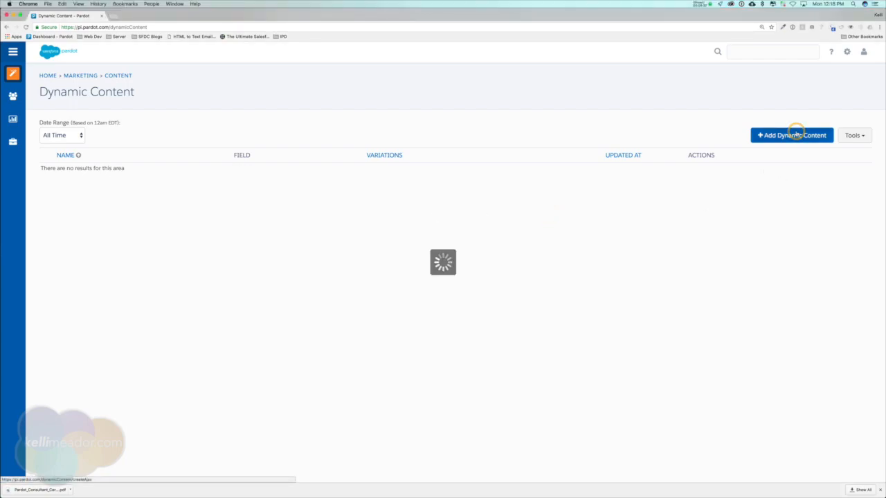
{"action": "left_click", "coordinate": [207, 158]}
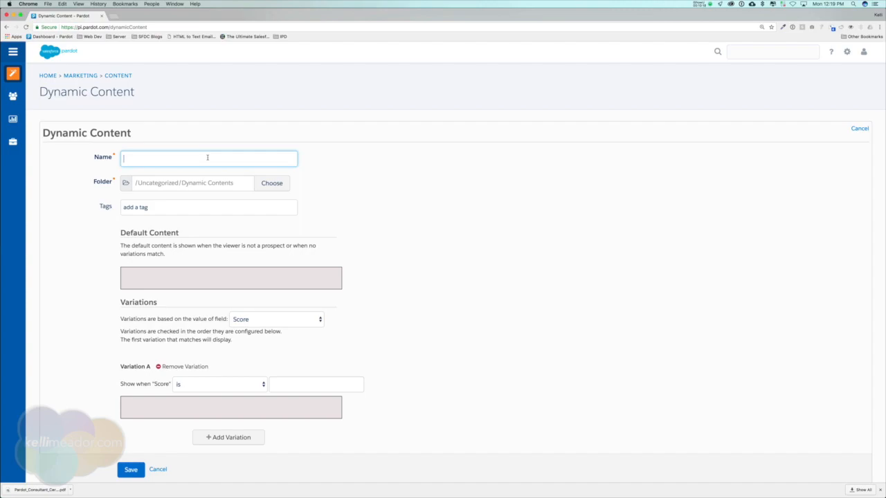
Name the item 'Demo Title' and set its default content to 'This is my default content'
{"action": "type", "text": "Demo "}
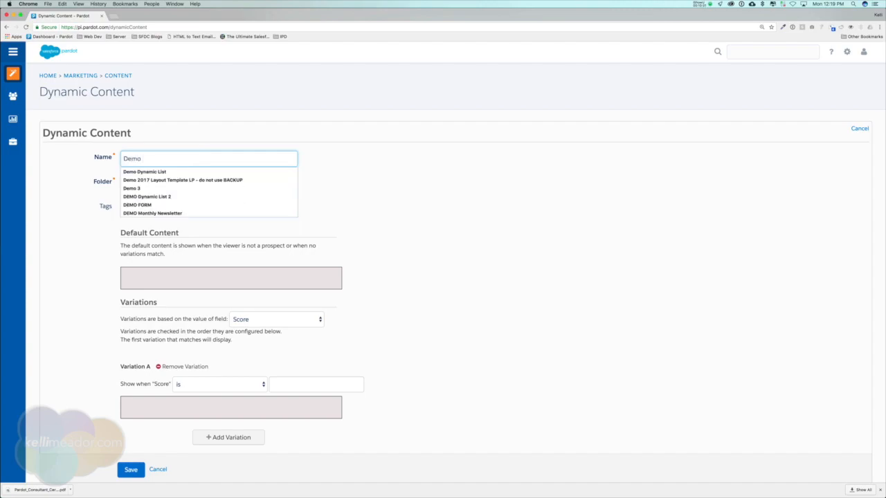
{"action": "type", "text": "Title"}
{"action": "mouse_move", "coordinate": [256, 281]}
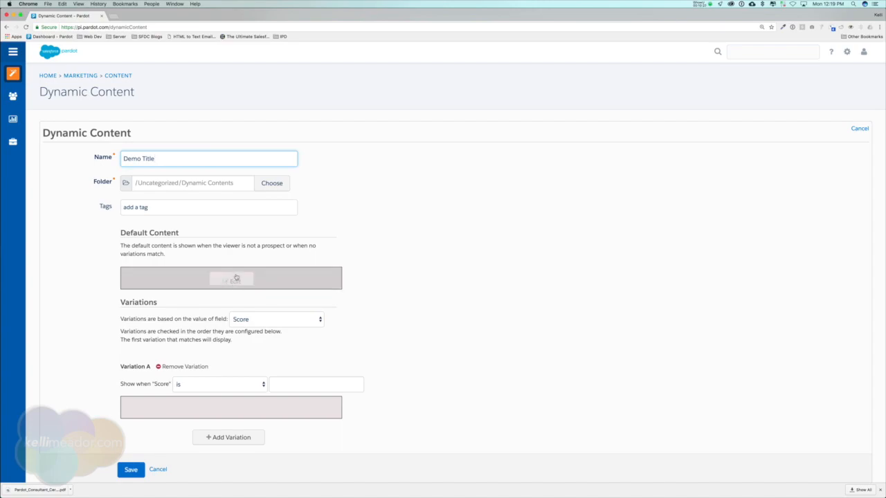
{"action": "mouse_move", "coordinate": [230, 281]}
{"action": "left_click", "coordinate": [237, 280]}
{"action": "left_click", "coordinate": [402, 216]}
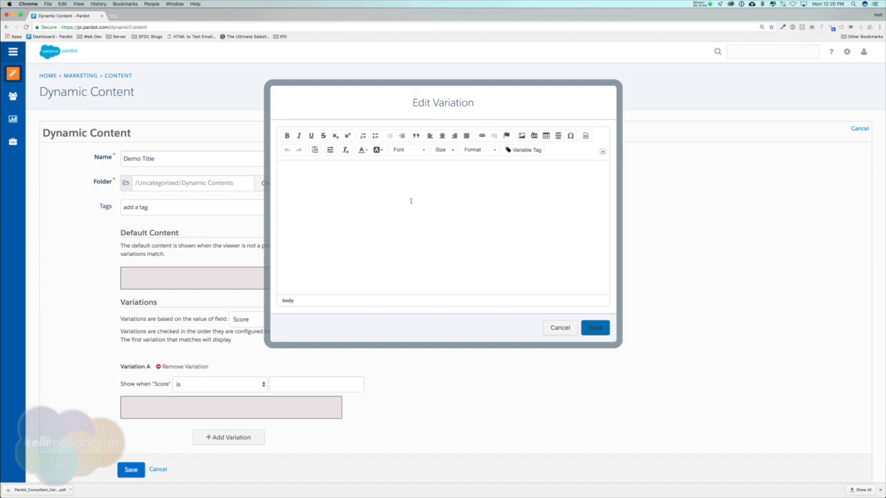
{"action": "type", "text": "This is my default content"}
{"action": "left_click", "coordinate": [602, 327]}
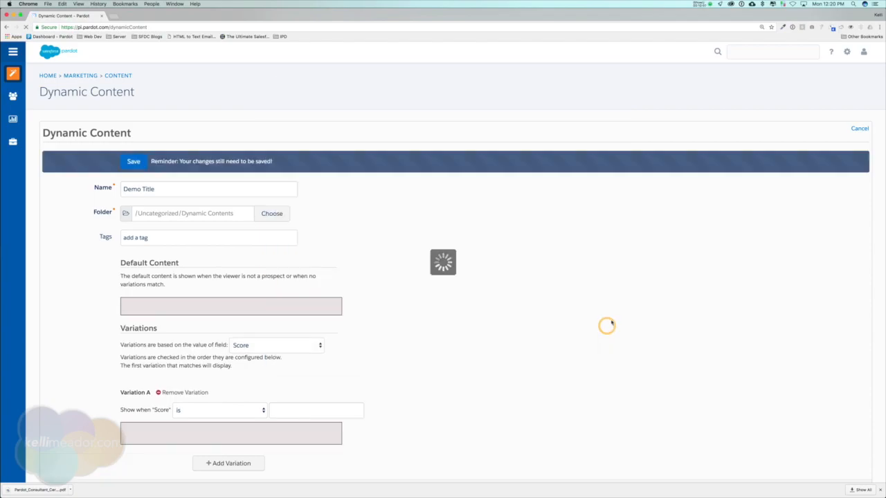
Reopen the default content, adjust its text, and save it again
{"action": "scroll", "coordinate": [232, 311], "scroll_direction": "down", "scroll_amount": 1}
{"action": "left_click", "coordinate": [233, 280]}
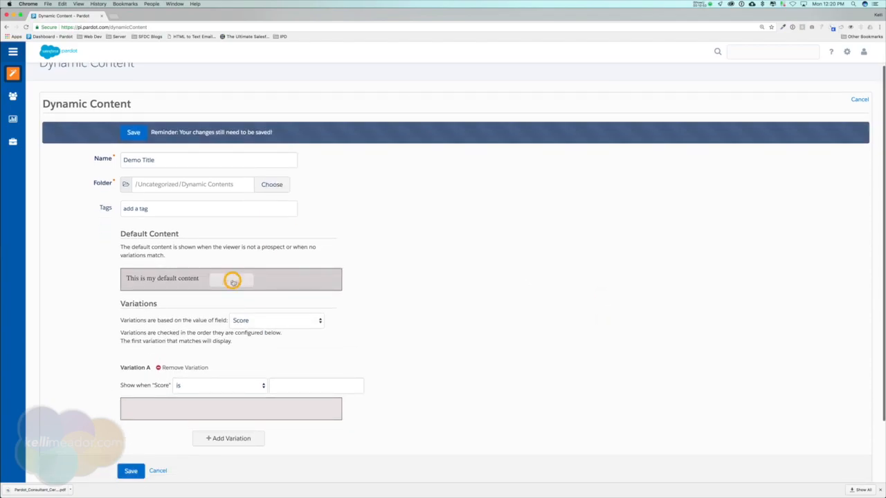
{"action": "left_click", "coordinate": [437, 180]}
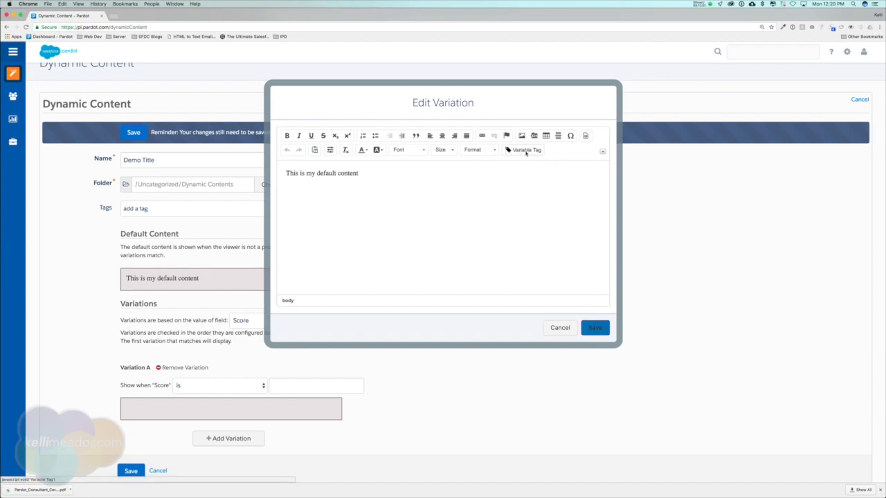
{"action": "left_click", "coordinate": [507, 171]}
{"action": "left_click", "coordinate": [594, 328]}
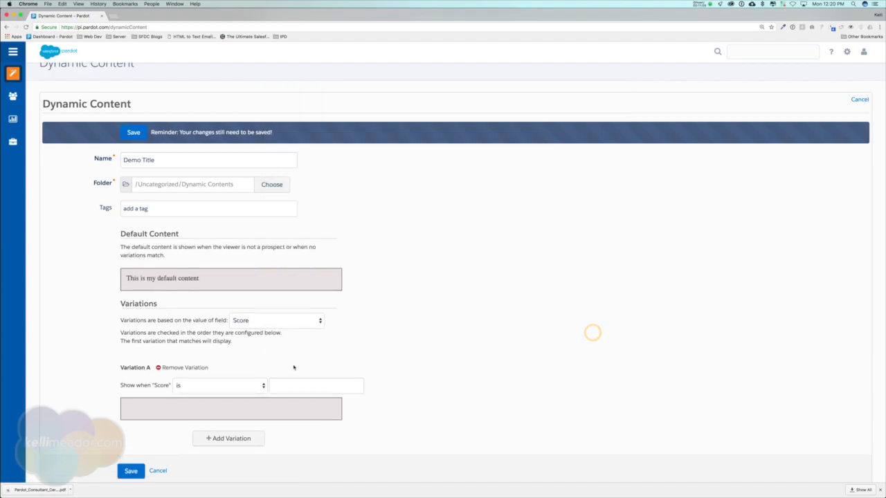
{"action": "scroll", "coordinate": [291, 362], "scroll_direction": "down", "scroll_amount": 2}
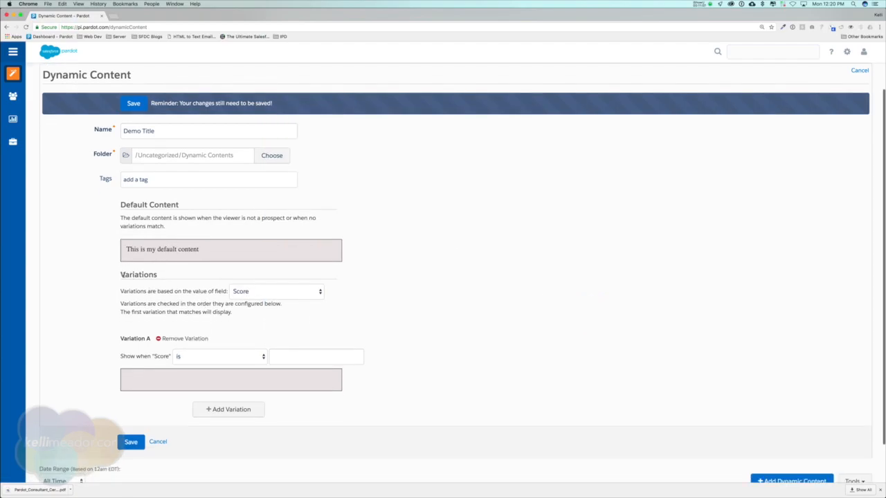
Base variations on Job Title and set Variation A to contains 'VP'
{"action": "left_click", "coordinate": [298, 291]}
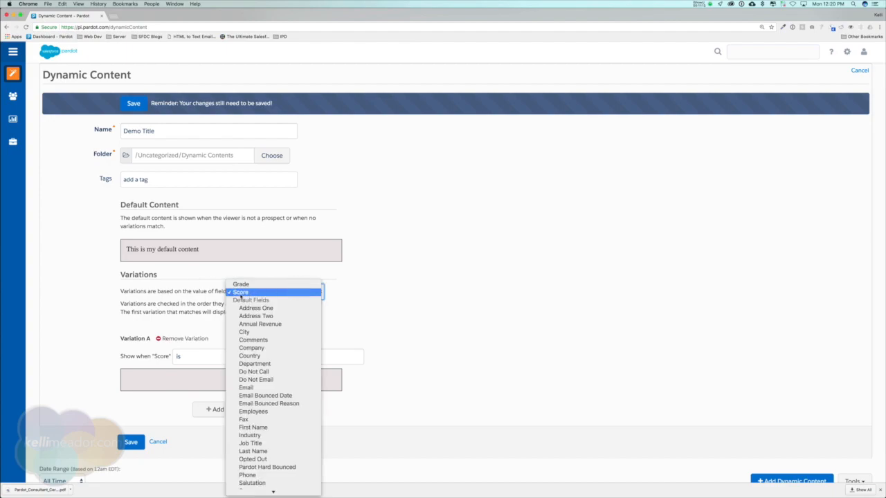
{"action": "scroll", "coordinate": [280, 342], "scroll_direction": "down", "scroll_amount": 3}
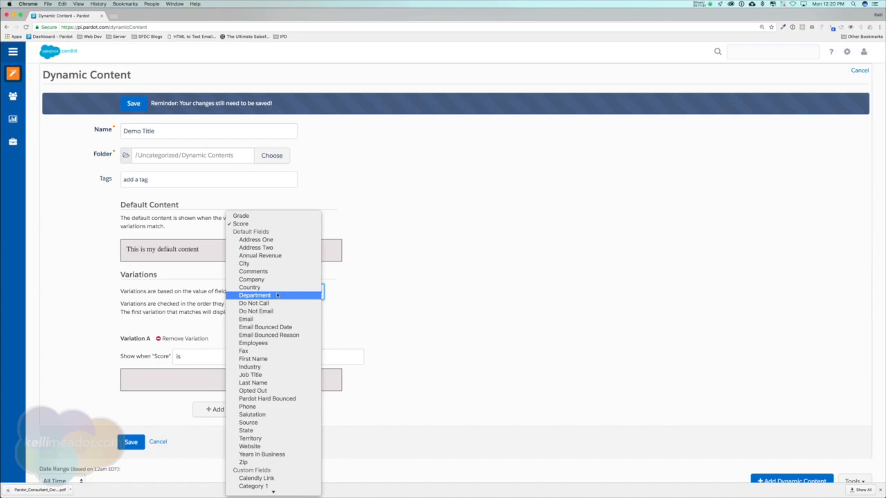
{"action": "left_click", "coordinate": [246, 377]}
{"action": "scroll", "coordinate": [221, 346], "scroll_direction": "down", "scroll_amount": 1}
{"action": "left_click", "coordinate": [213, 327]}
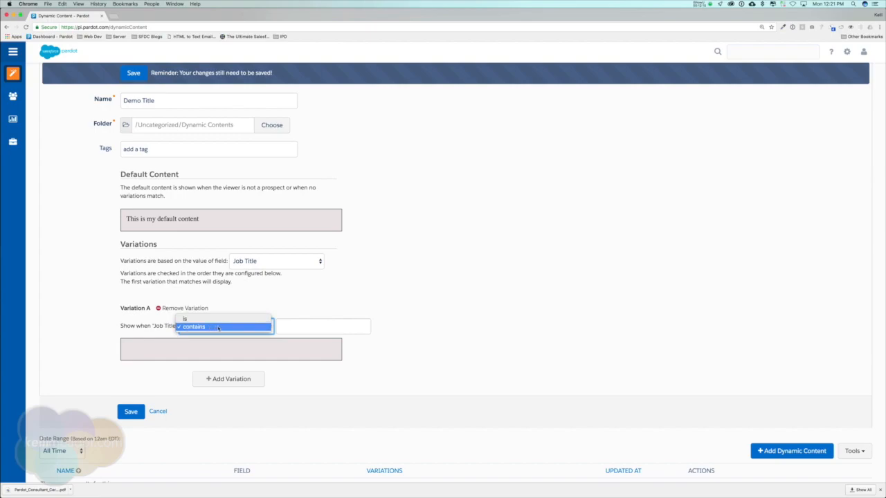
{"action": "left_click", "coordinate": [219, 328]}
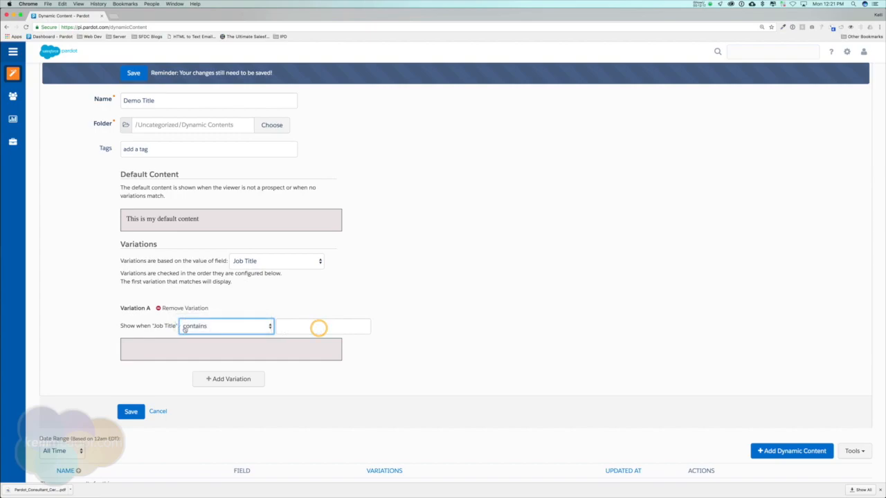
{"action": "left_click", "coordinate": [309, 324]}
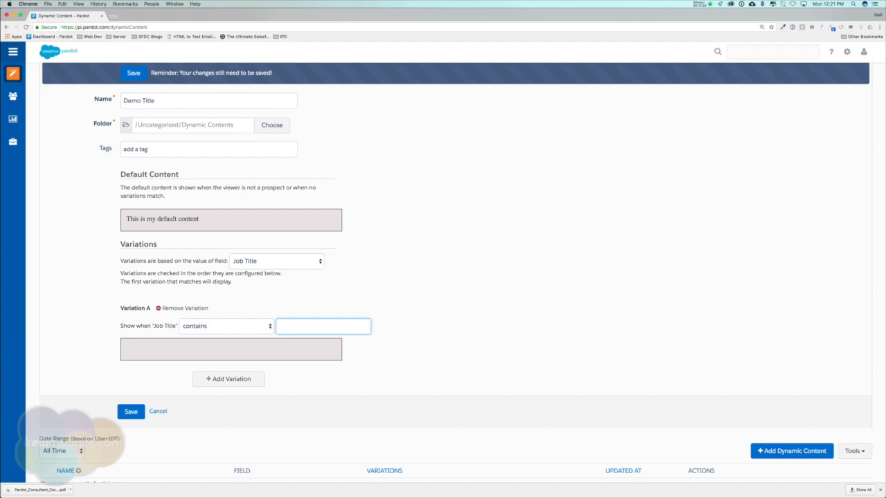
{"action": "type", "text": "VP"}
Add Variation B as contains 'Tech' and Variation C as contains 'Admin'
{"action": "left_click", "coordinate": [249, 383]}
{"action": "left_click", "coordinate": [221, 396]}
{"action": "left_click", "coordinate": [227, 405]}
{"action": "left_click", "coordinate": [313, 398]}
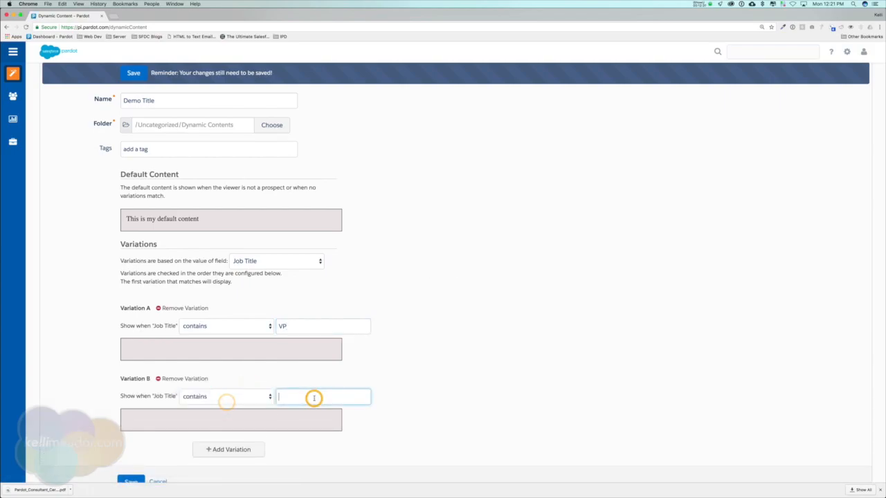
{"action": "type", "text": "Techs"}
{"action": "left_click", "coordinate": [247, 450]}
{"action": "scroll", "coordinate": [325, 436], "scroll_direction": "down", "scroll_amount": 2}
{"action": "left_click", "coordinate": [312, 418]}
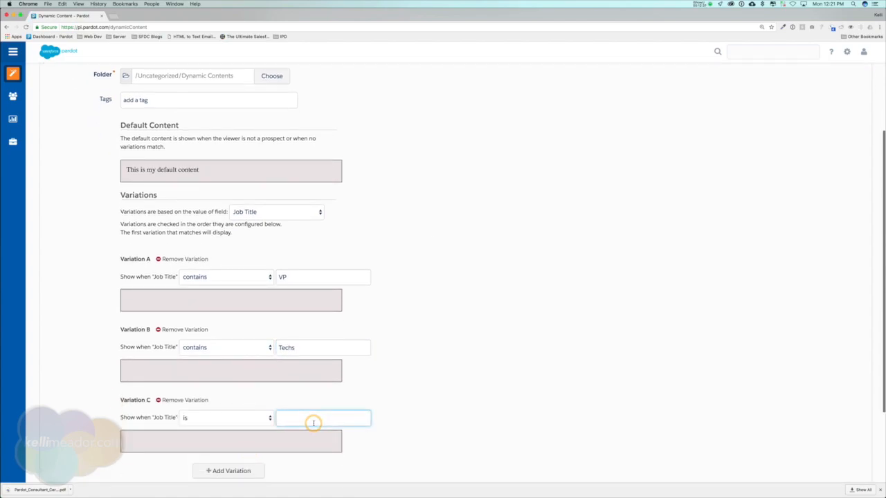
{"action": "type", "text": "Admin"}
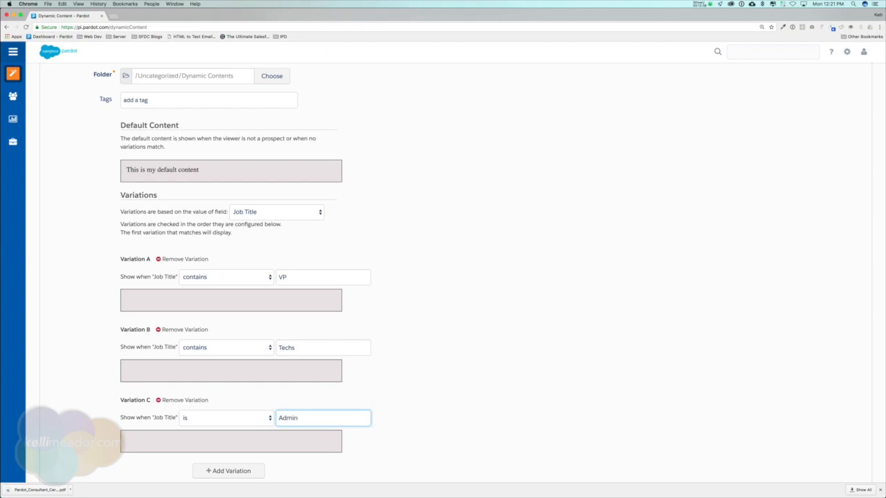
{"action": "scroll", "coordinate": [321, 419], "scroll_direction": "down", "scroll_amount": 3}
{"action": "left_click", "coordinate": [206, 349]}
{"action": "left_click", "coordinate": [208, 356]}
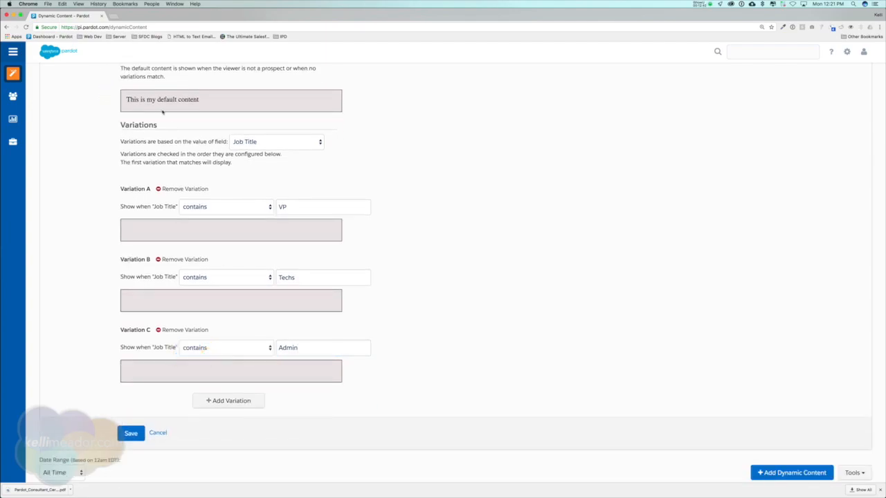
Give Variation A (VP) the message 'How to save your business a ton of money'
{"action": "mouse_move", "coordinate": [130, 98]}
{"action": "left_click", "coordinate": [235, 233]}
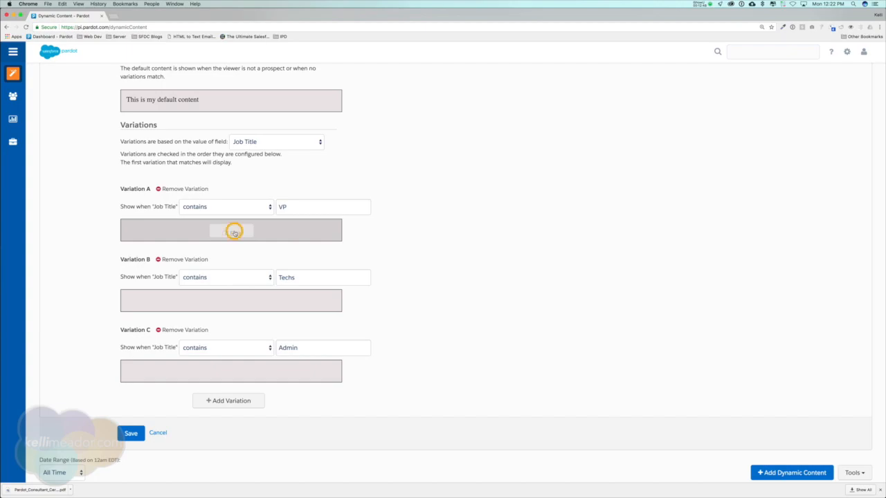
{"action": "left_click", "coordinate": [339, 181]}
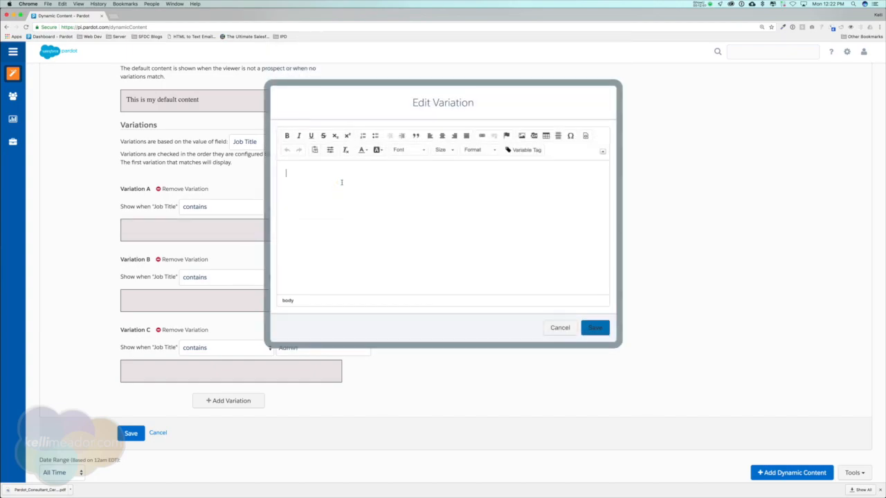
{"action": "type", "text": "How to save your business a ton of money!"}
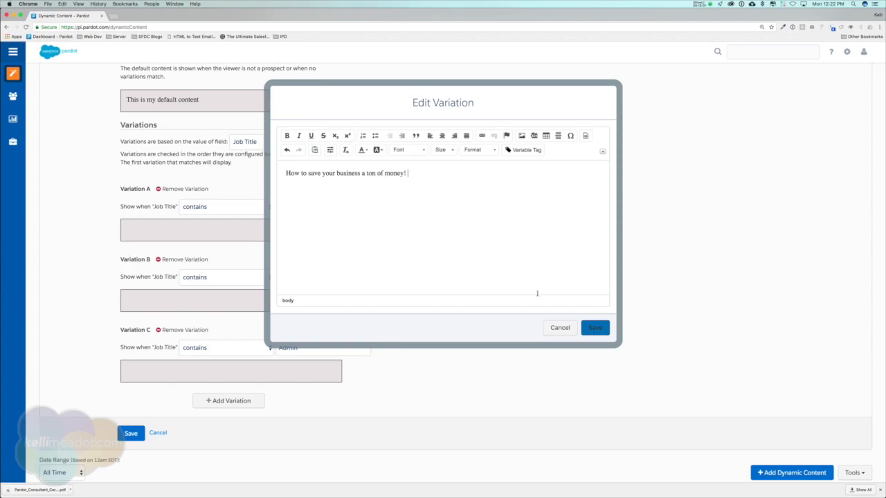
{"action": "left_click", "coordinate": [595, 328]}
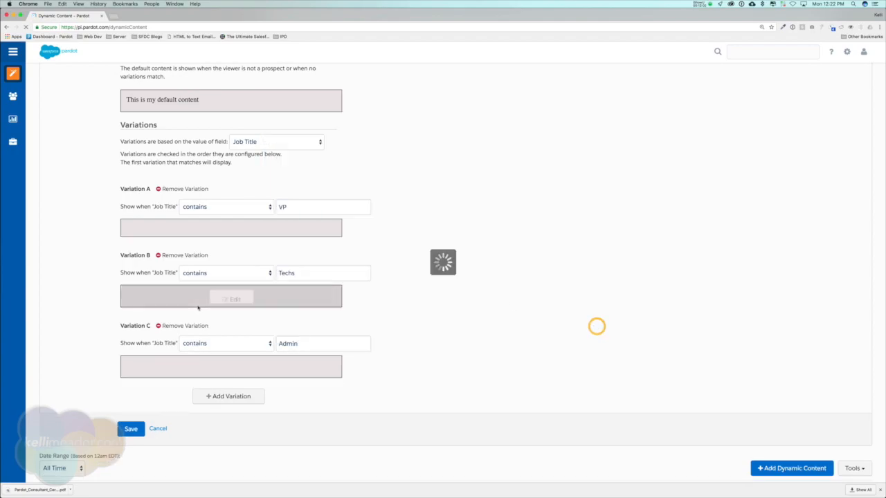
Give Variation B (Techs) the message 'How to make your director look like an all star. How to impress your director.'
{"action": "left_click", "coordinate": [240, 303]}
{"action": "left_click", "coordinate": [317, 187]}
{"action": "type", "text": "How to make your"}
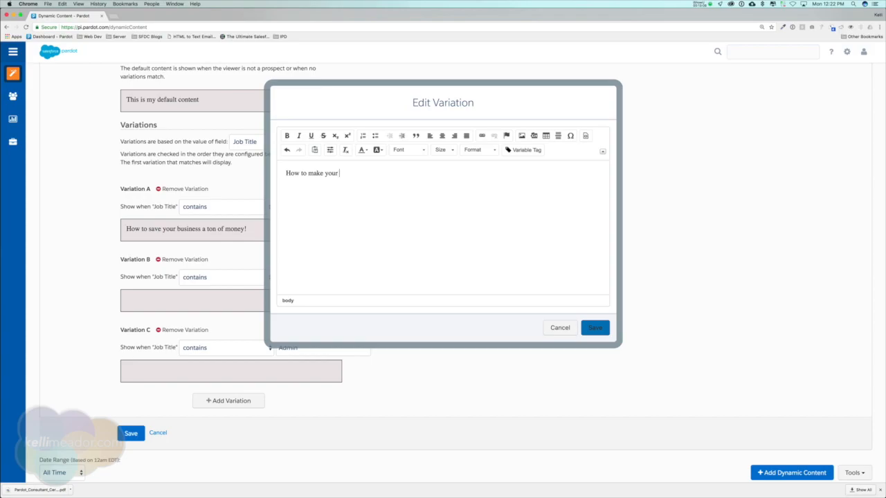
{"action": "type", "text": " d"}
{"action": "type", "text": "ctor look like an all star. How to impress your director."}
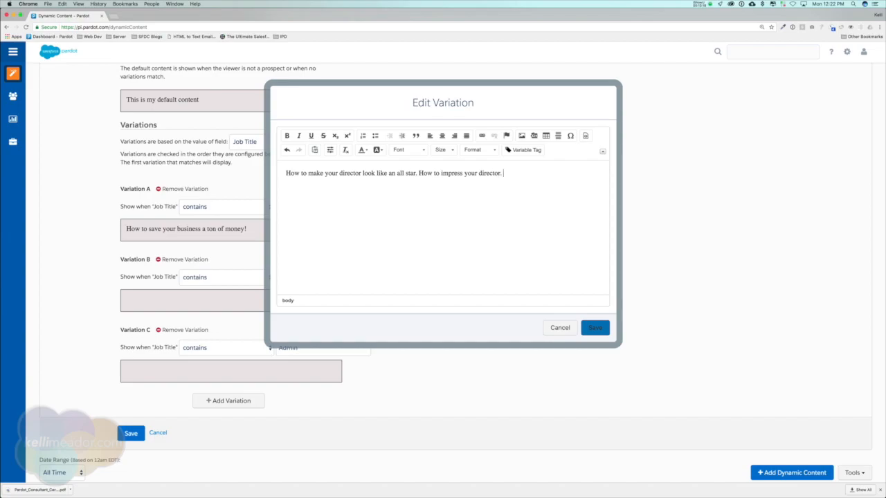
{"action": "left_click", "coordinate": [596, 329]}
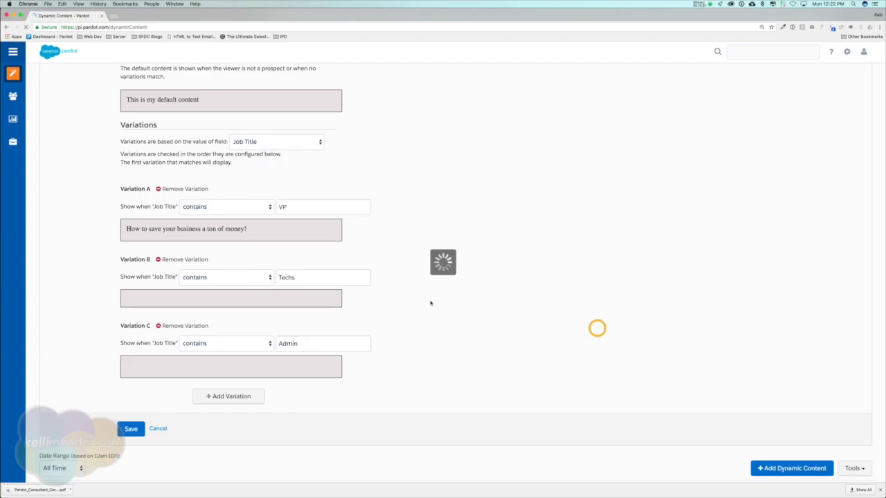
Give Variation C (Admin) the message 'Save time and get more done with this service.'
{"action": "scroll", "coordinate": [201, 342], "scroll_direction": "down", "scroll_amount": 2}
{"action": "left_click", "coordinate": [231, 342]}
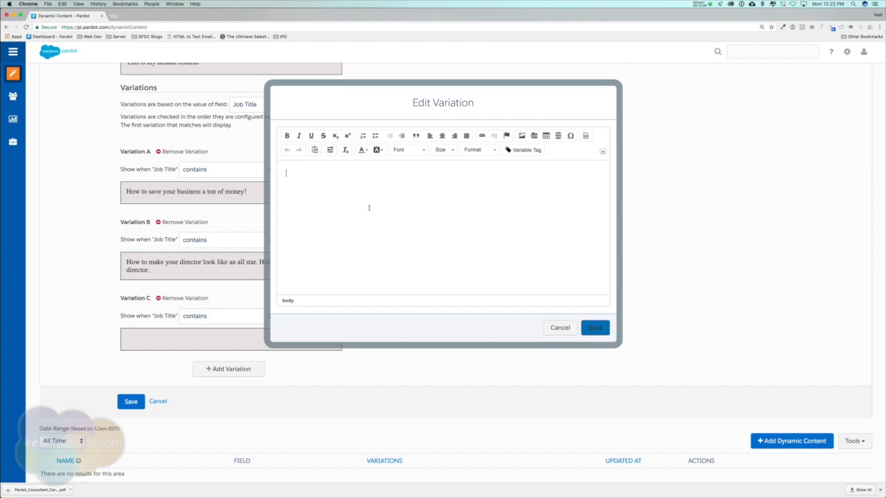
{"action": "type", "text": "Save time and get more done with this service."}
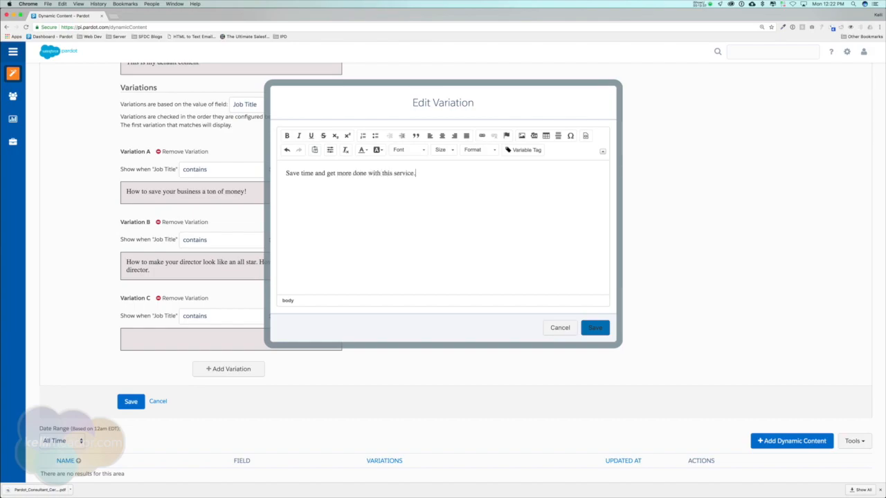
{"action": "left_click", "coordinate": [594, 327]}
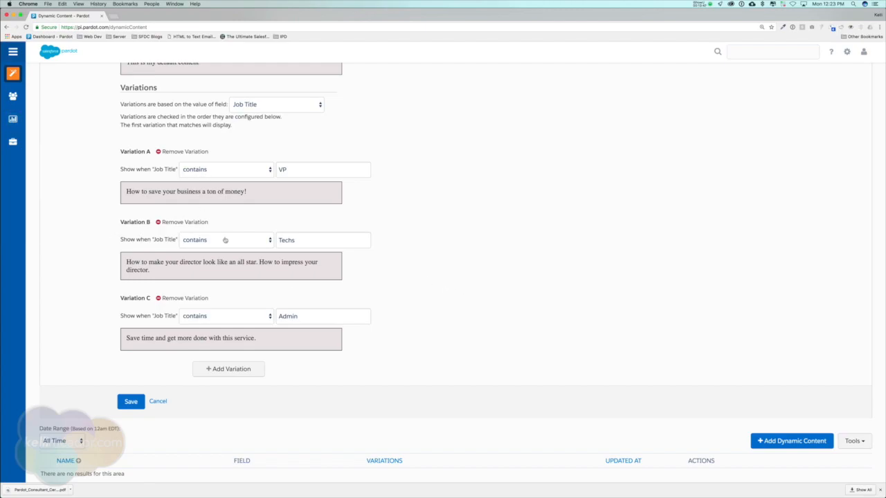
Save the Demo Title dynamic content item and review its detail page
{"action": "left_click", "coordinate": [131, 400]}
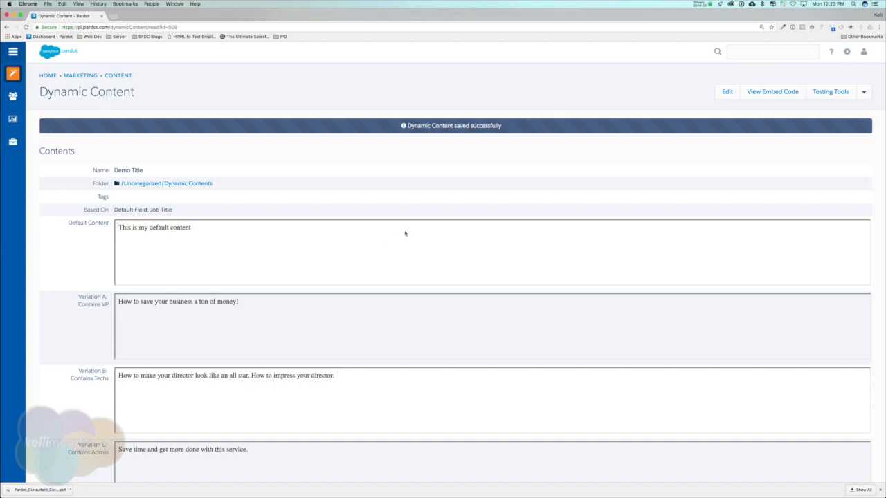
{"action": "scroll", "coordinate": [405, 234], "scroll_direction": "down", "scroll_amount": 2}
{"action": "scroll", "coordinate": [784, 152], "scroll_direction": "up", "scroll_amount": 2}
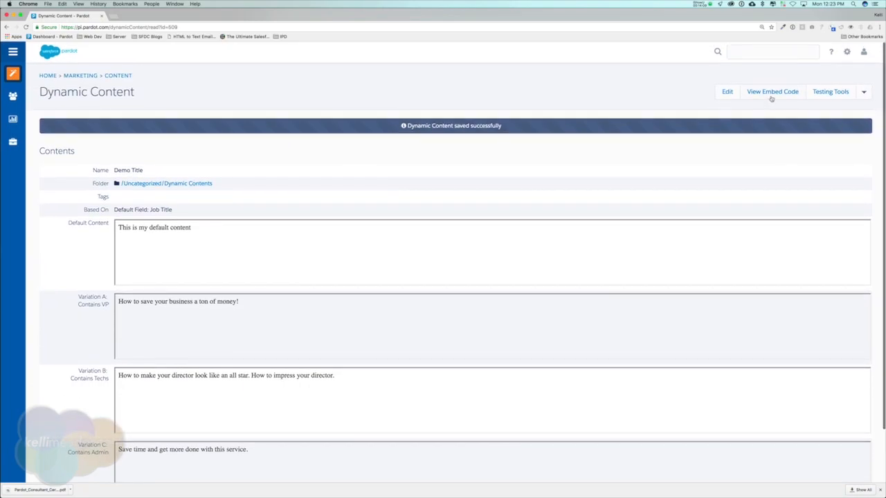
Show and select the Demo Title embed code, then display the default and variation test links
{"action": "left_click", "coordinate": [771, 94]}
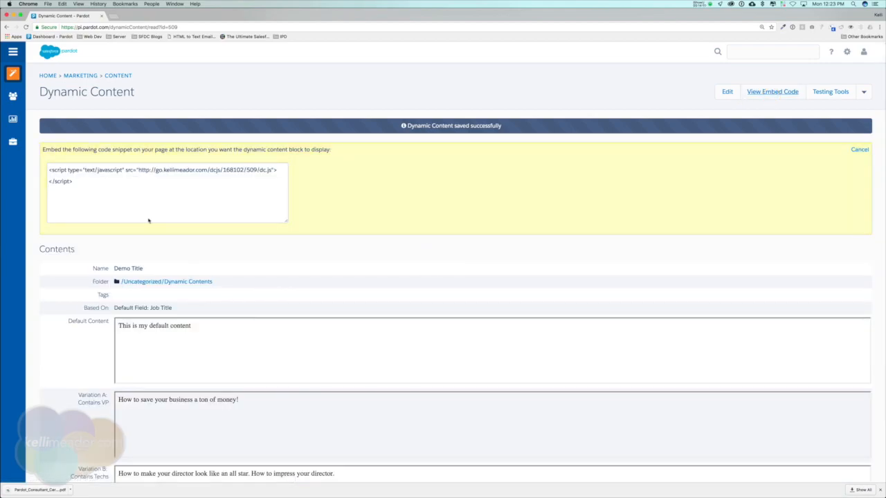
{"action": "left_click_drag", "start_coordinate": [73, 182], "coordinate": [39, 169]}
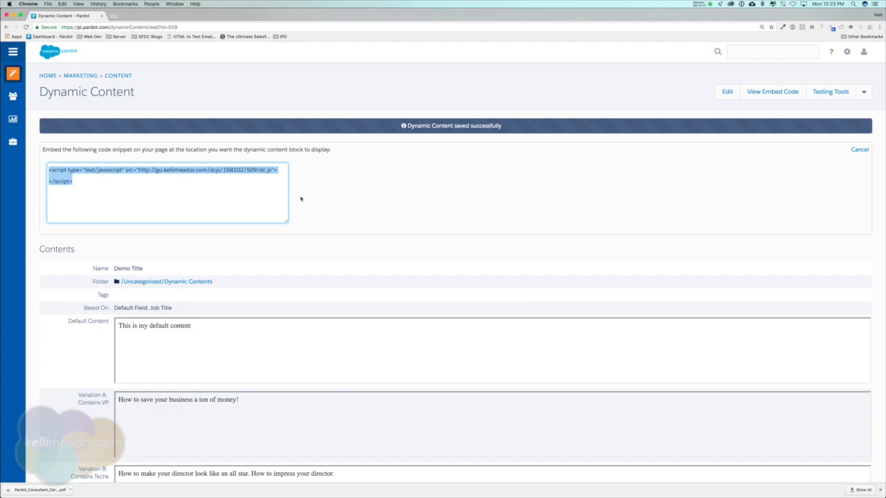
{"action": "left_click", "coordinate": [834, 94]}
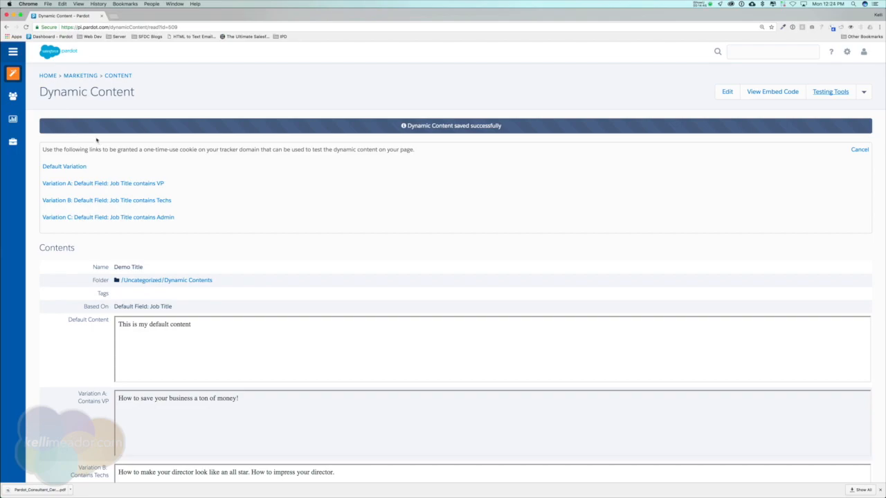
Open the August Monthly Newsletter from Emails > Drafts in the email builder
{"action": "mouse_move", "coordinate": [13, 72]}
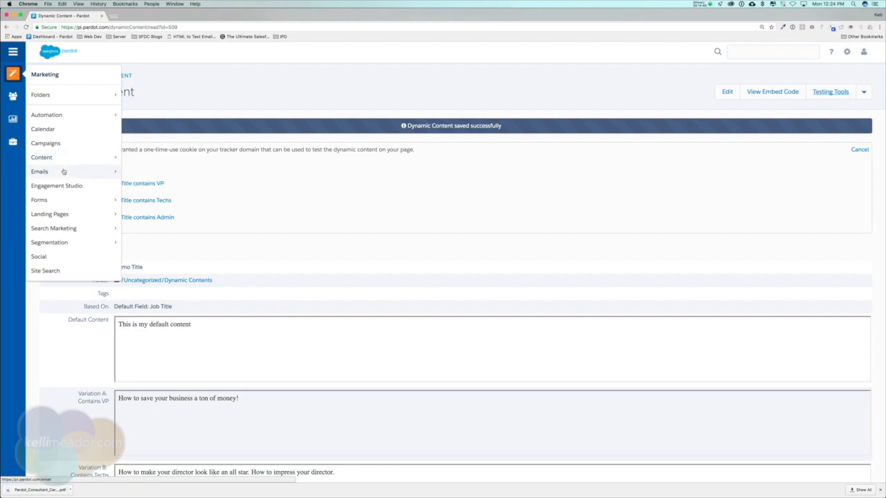
{"action": "mouse_move", "coordinate": [63, 171]}
{"action": "left_click", "coordinate": [163, 175]}
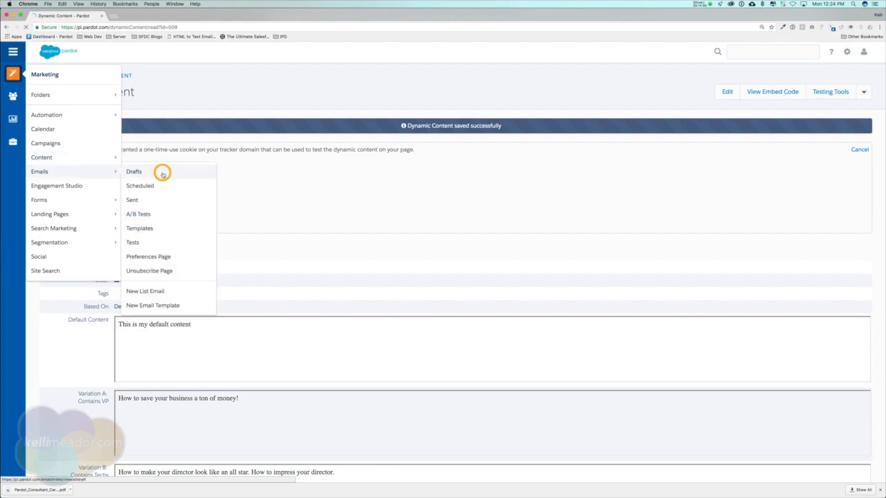
{"action": "left_click", "coordinate": [89, 206]}
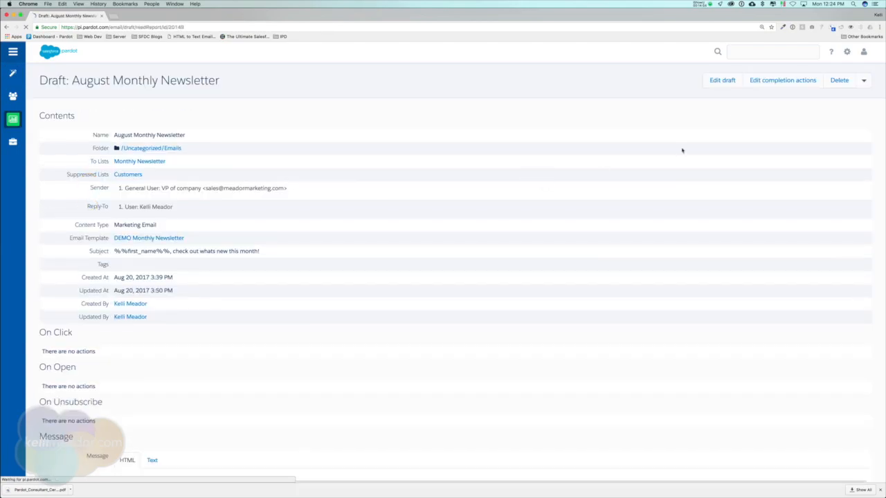
{"action": "left_click", "coordinate": [720, 80]}
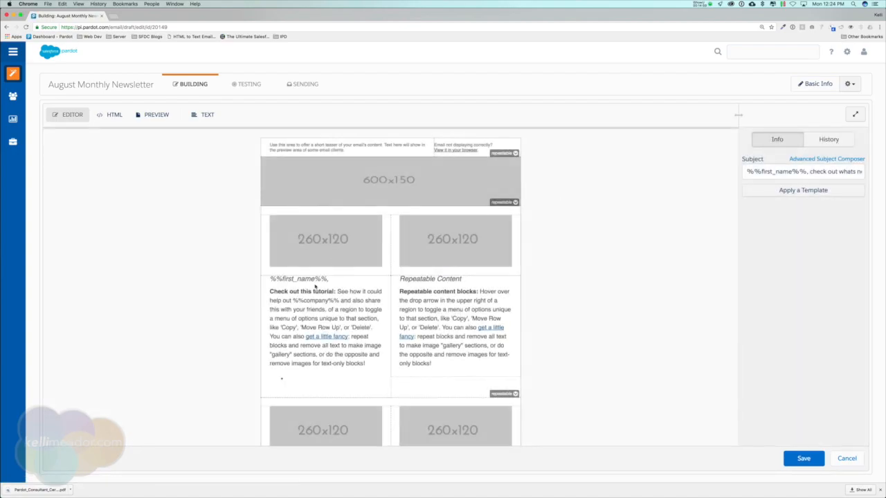
Delete the Repeatable Content heading and body paragraph from the block
{"action": "left_click", "coordinate": [424, 301]}
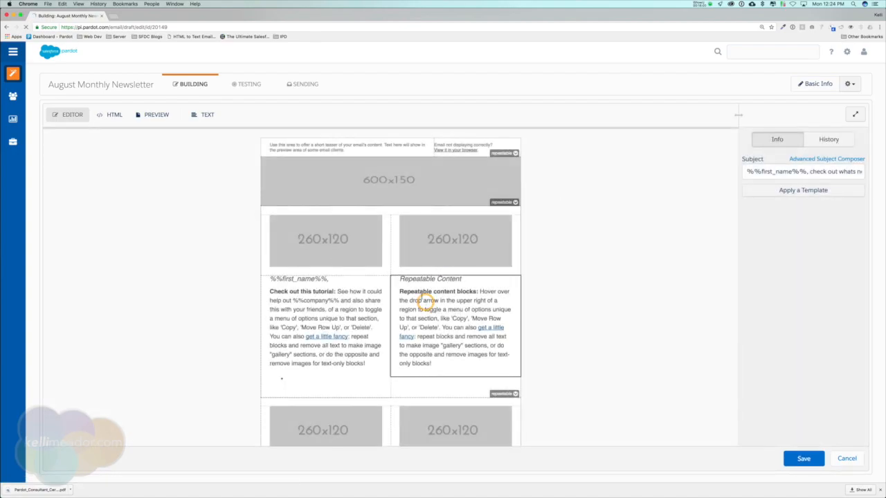
{"action": "left_click_drag", "start_coordinate": [783, 283], "coordinate": [735, 210]}
{"action": "key", "text": "BackSpace"}
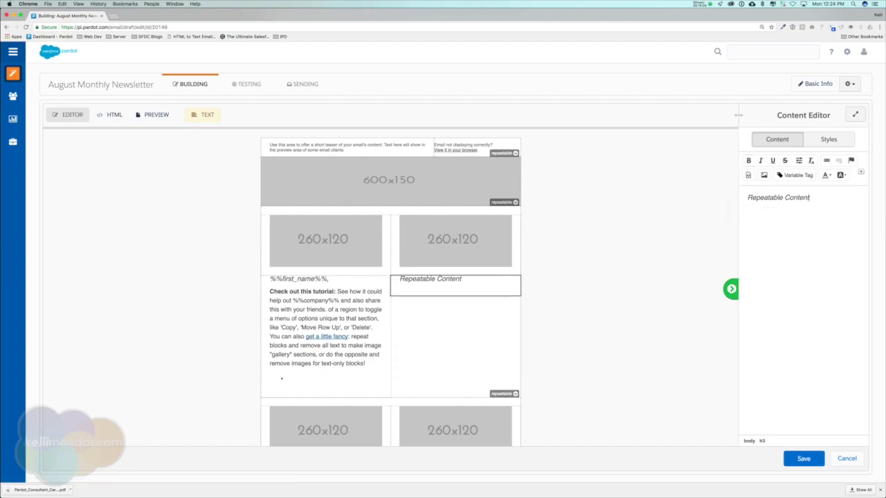
{"action": "left_click_drag", "start_coordinate": [813, 198], "coordinate": [742, 197]}
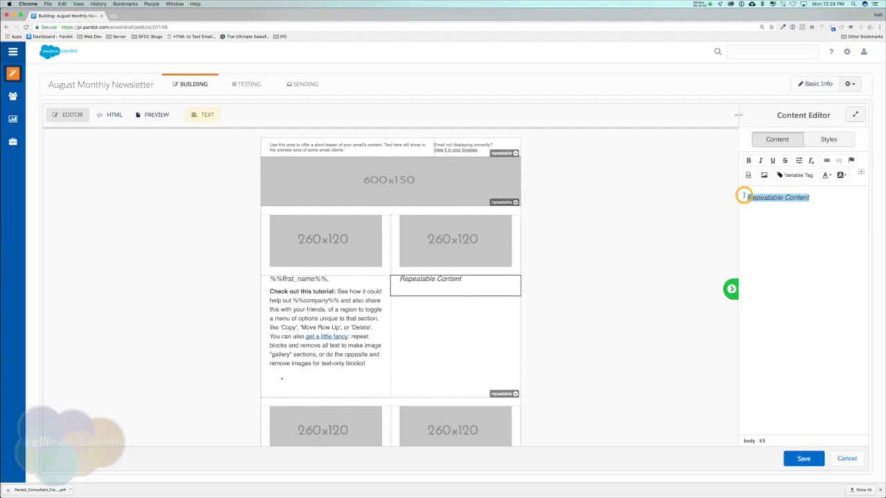
{"action": "key", "text": "BackSpace"}
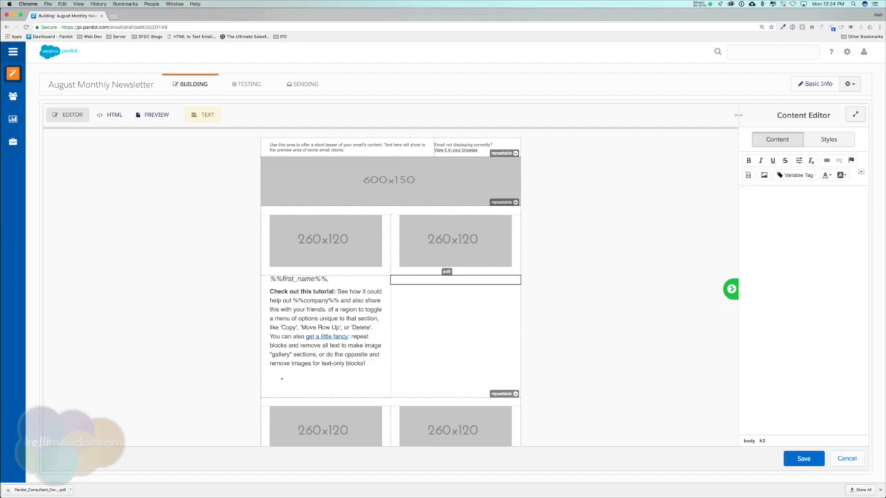
Insert the Demo Title dynamic content into the emptied block after previewing its default
{"action": "left_click", "coordinate": [860, 172]}
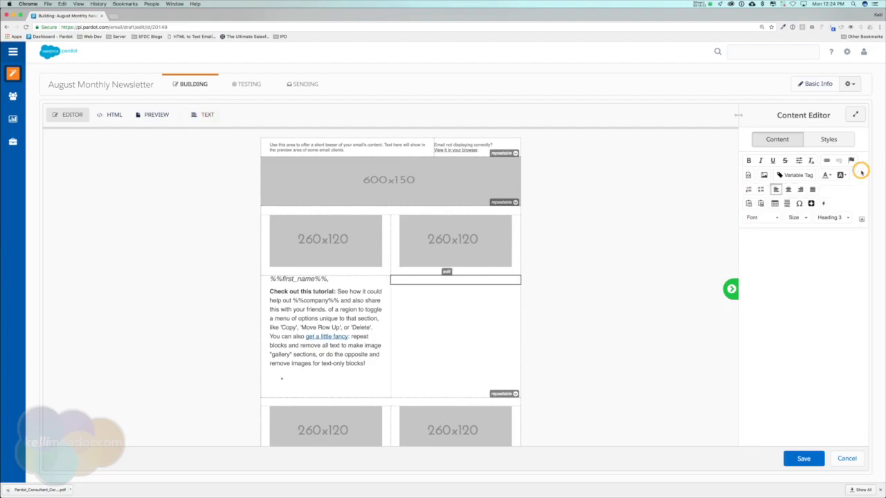
{"action": "left_click", "coordinate": [825, 204]}
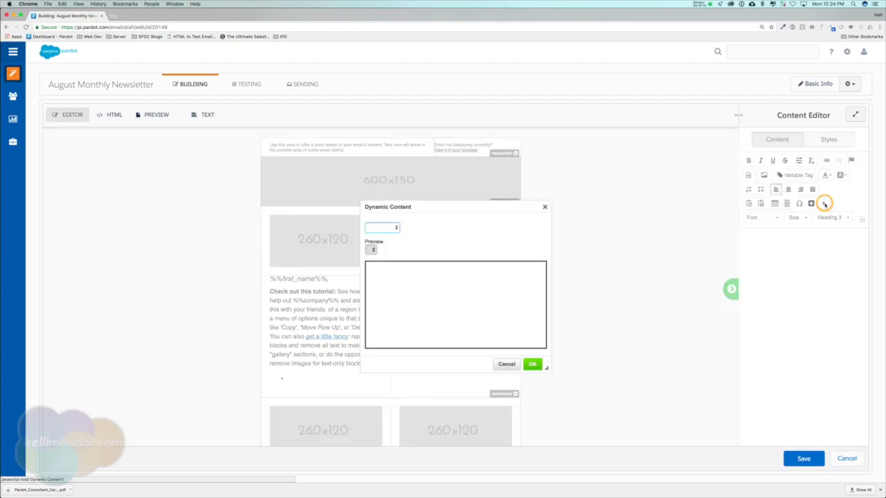
{"action": "left_click", "coordinate": [398, 230]}
{"action": "left_click", "coordinate": [393, 228]}
{"action": "left_click", "coordinate": [419, 247]}
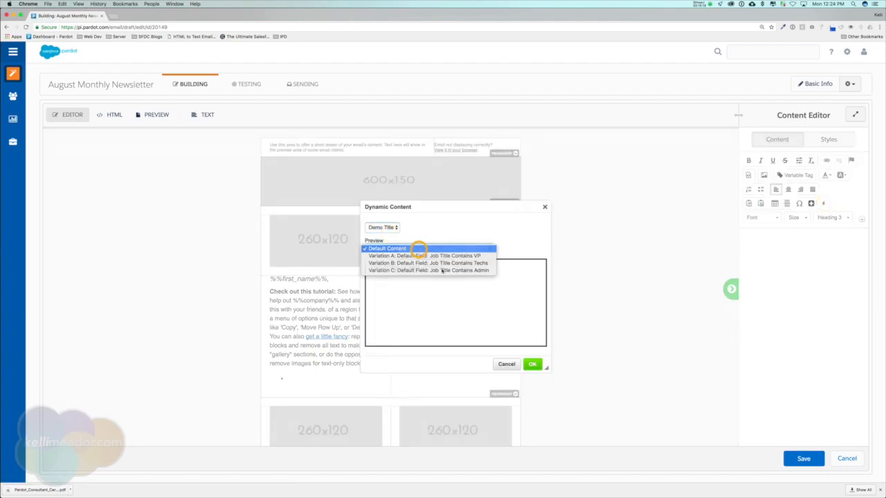
{"action": "left_click", "coordinate": [419, 247]}
{"action": "left_click", "coordinate": [532, 364]}
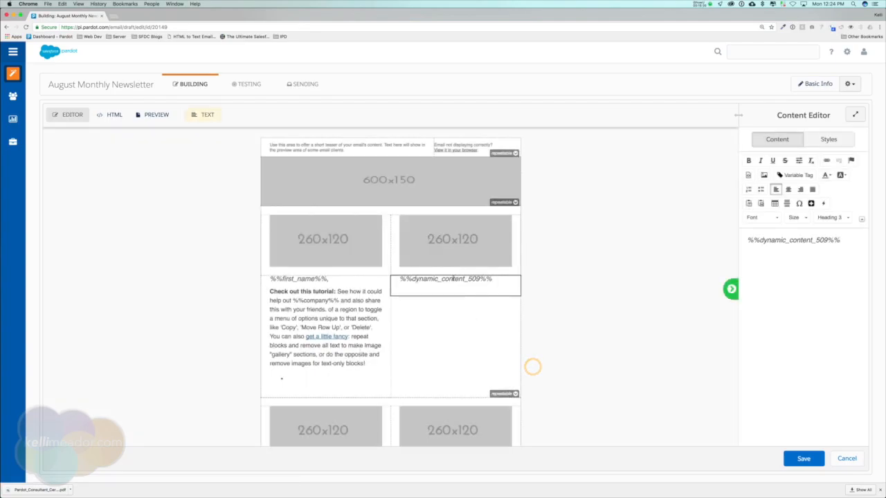
Recheck Demo Title's VP, Techs and Admin variations, confirm the insertion, and view the preview
{"action": "left_click_drag", "start_coordinate": [842, 240], "coordinate": [737, 235]}
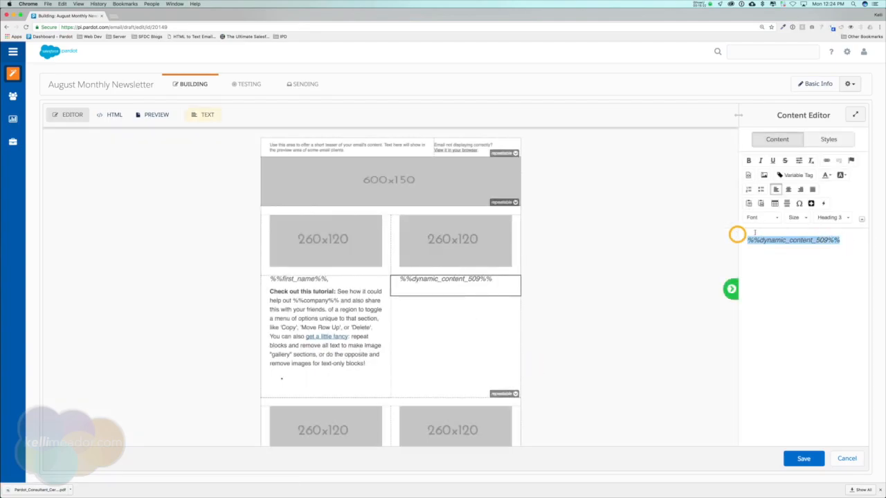
{"action": "left_click", "coordinate": [823, 202]}
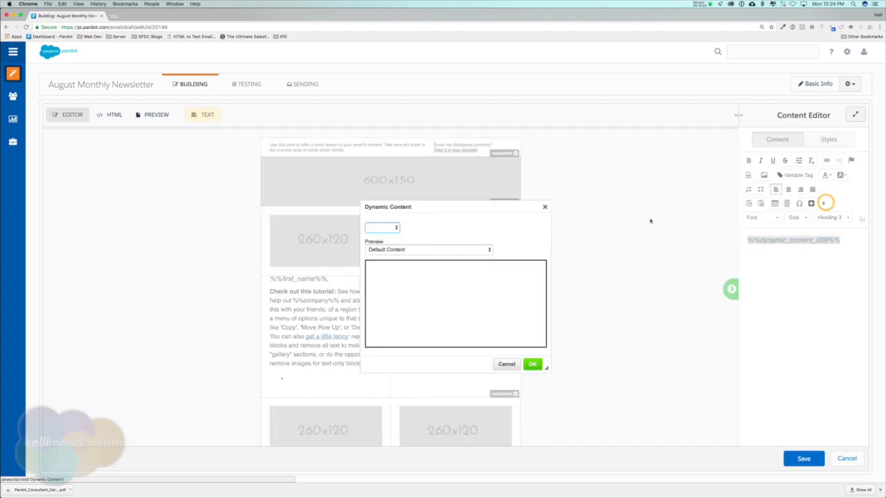
{"action": "left_click", "coordinate": [396, 230]}
{"action": "left_click", "coordinate": [391, 229]}
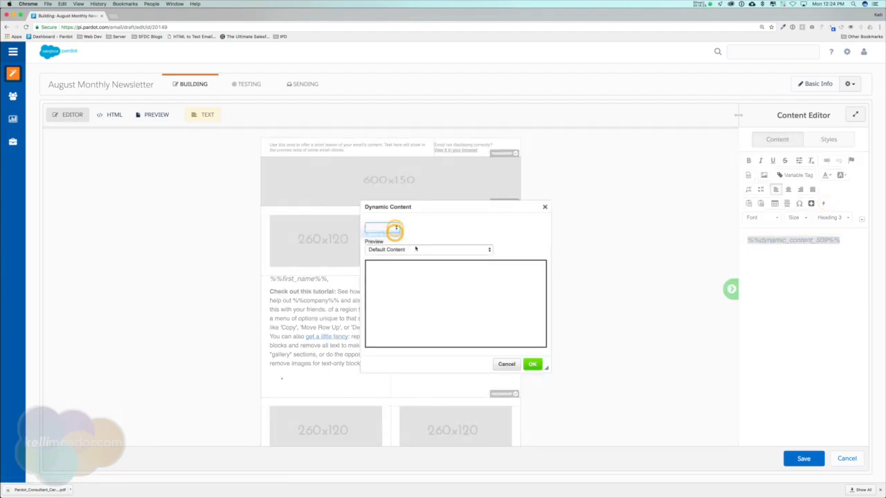
{"action": "left_click", "coordinate": [439, 249]}
{"action": "left_click", "coordinate": [440, 256]}
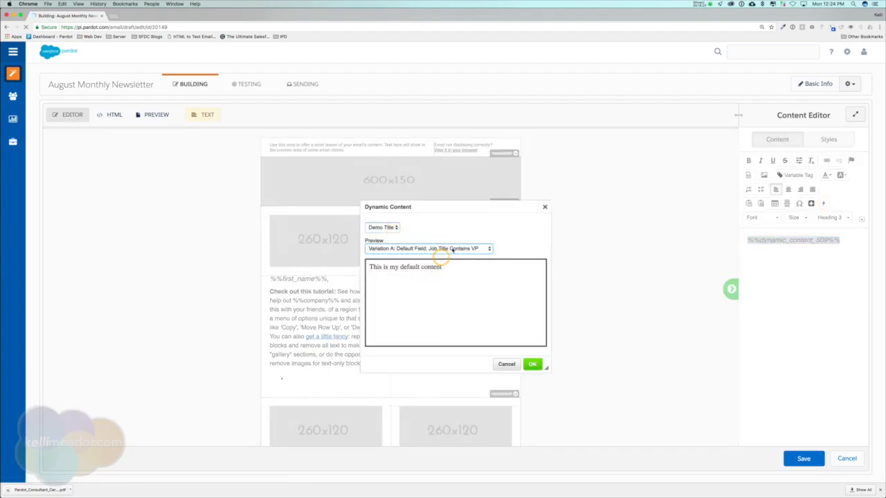
{"action": "left_click", "coordinate": [451, 248]}
{"action": "left_click", "coordinate": [451, 256]}
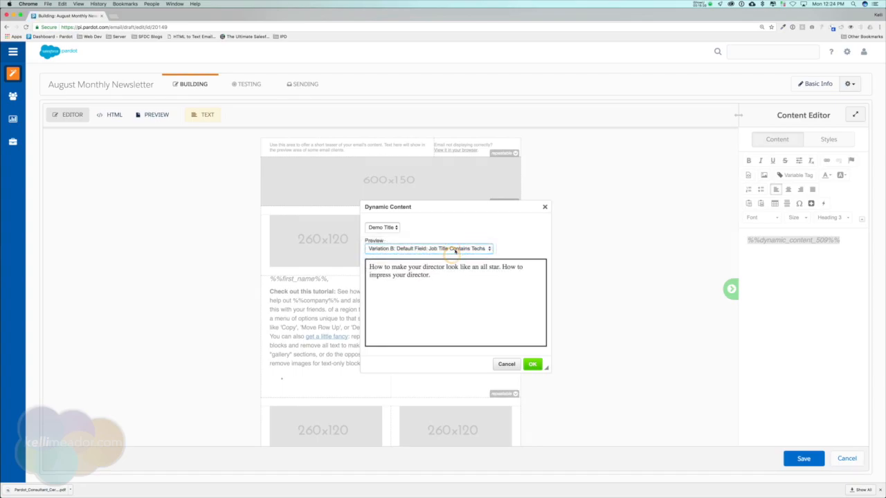
{"action": "left_click", "coordinate": [451, 248]}
{"action": "left_click", "coordinate": [454, 255]}
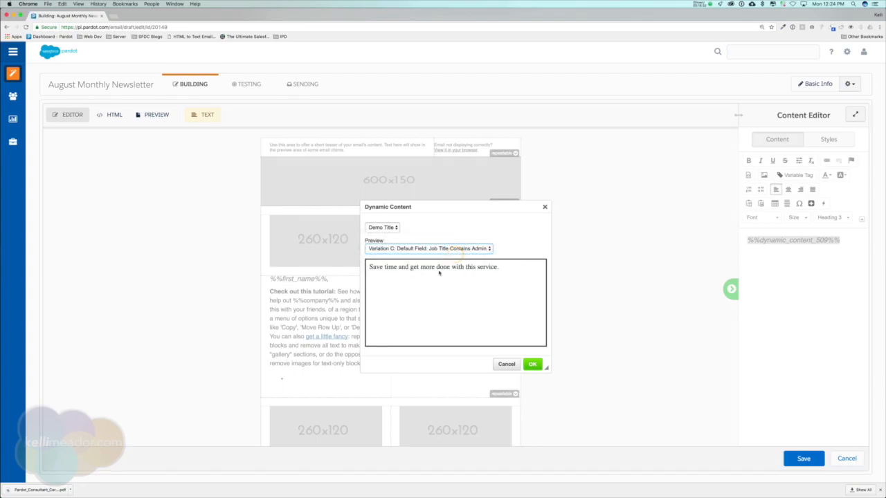
{"action": "left_click", "coordinate": [530, 363]}
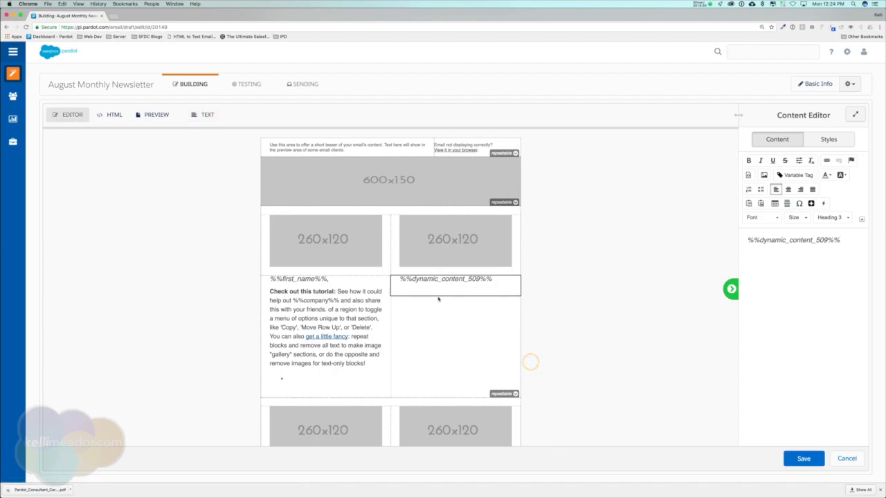
{"action": "left_click", "coordinate": [153, 115]}
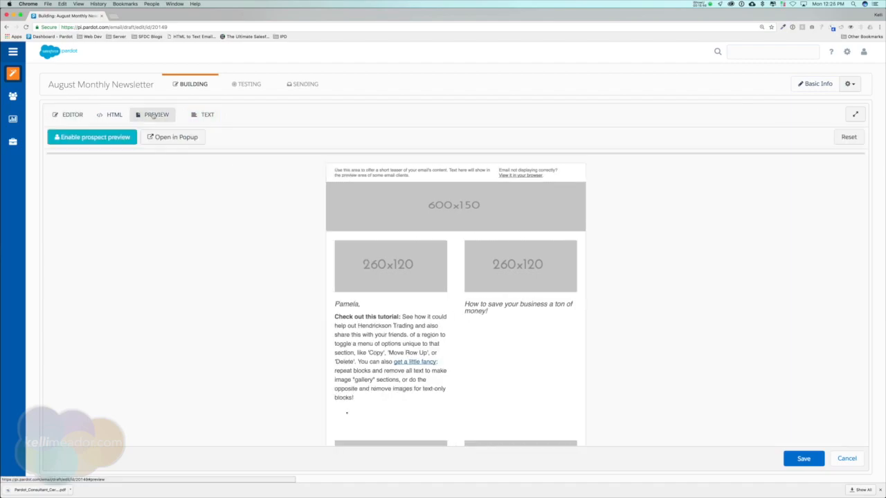
Preview the newsletter as another prospect showing the VP text, then cancel out of the builder
{"action": "left_click", "coordinate": [83, 140]}
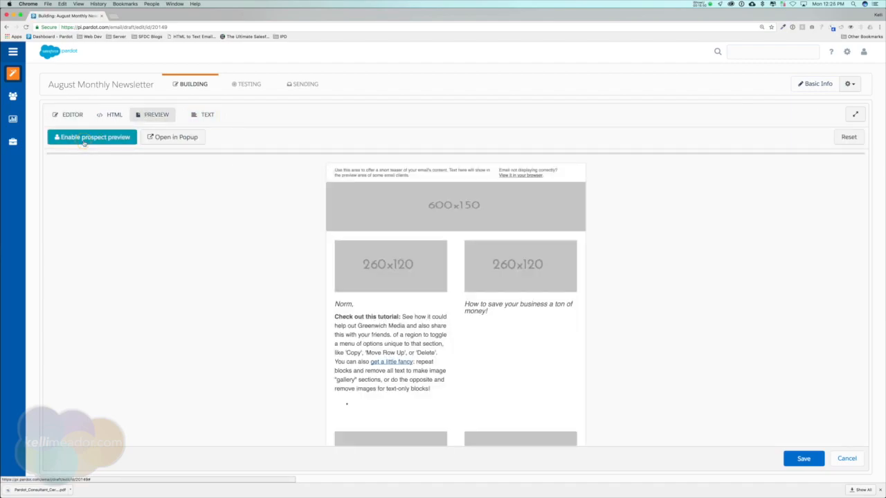
{"action": "left_click_drag", "start_coordinate": [465, 303], "coordinate": [528, 312]}
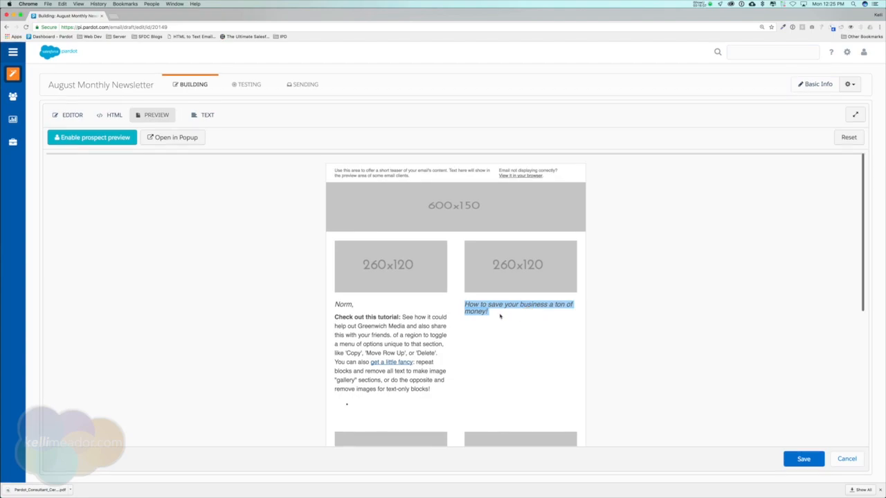
{"action": "left_click", "coordinate": [857, 458]}
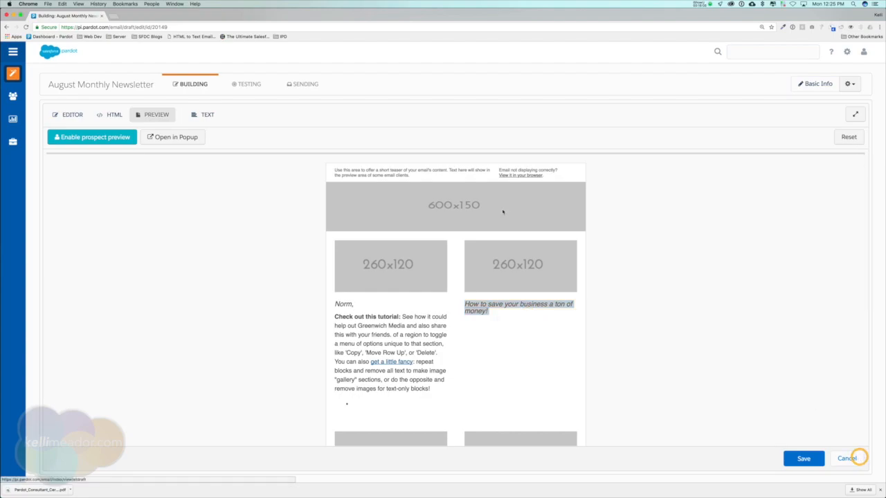
Return to the Pardot Dashboard via the logo
{"action": "left_click", "coordinate": [60, 52]}
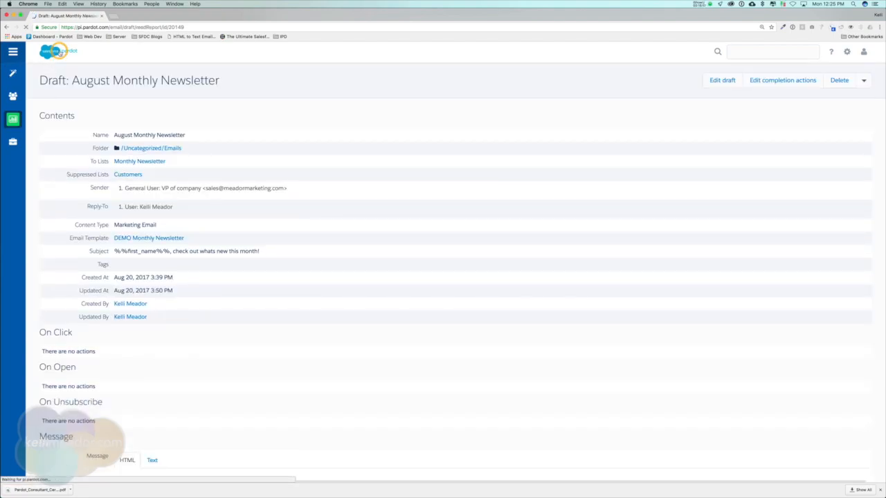